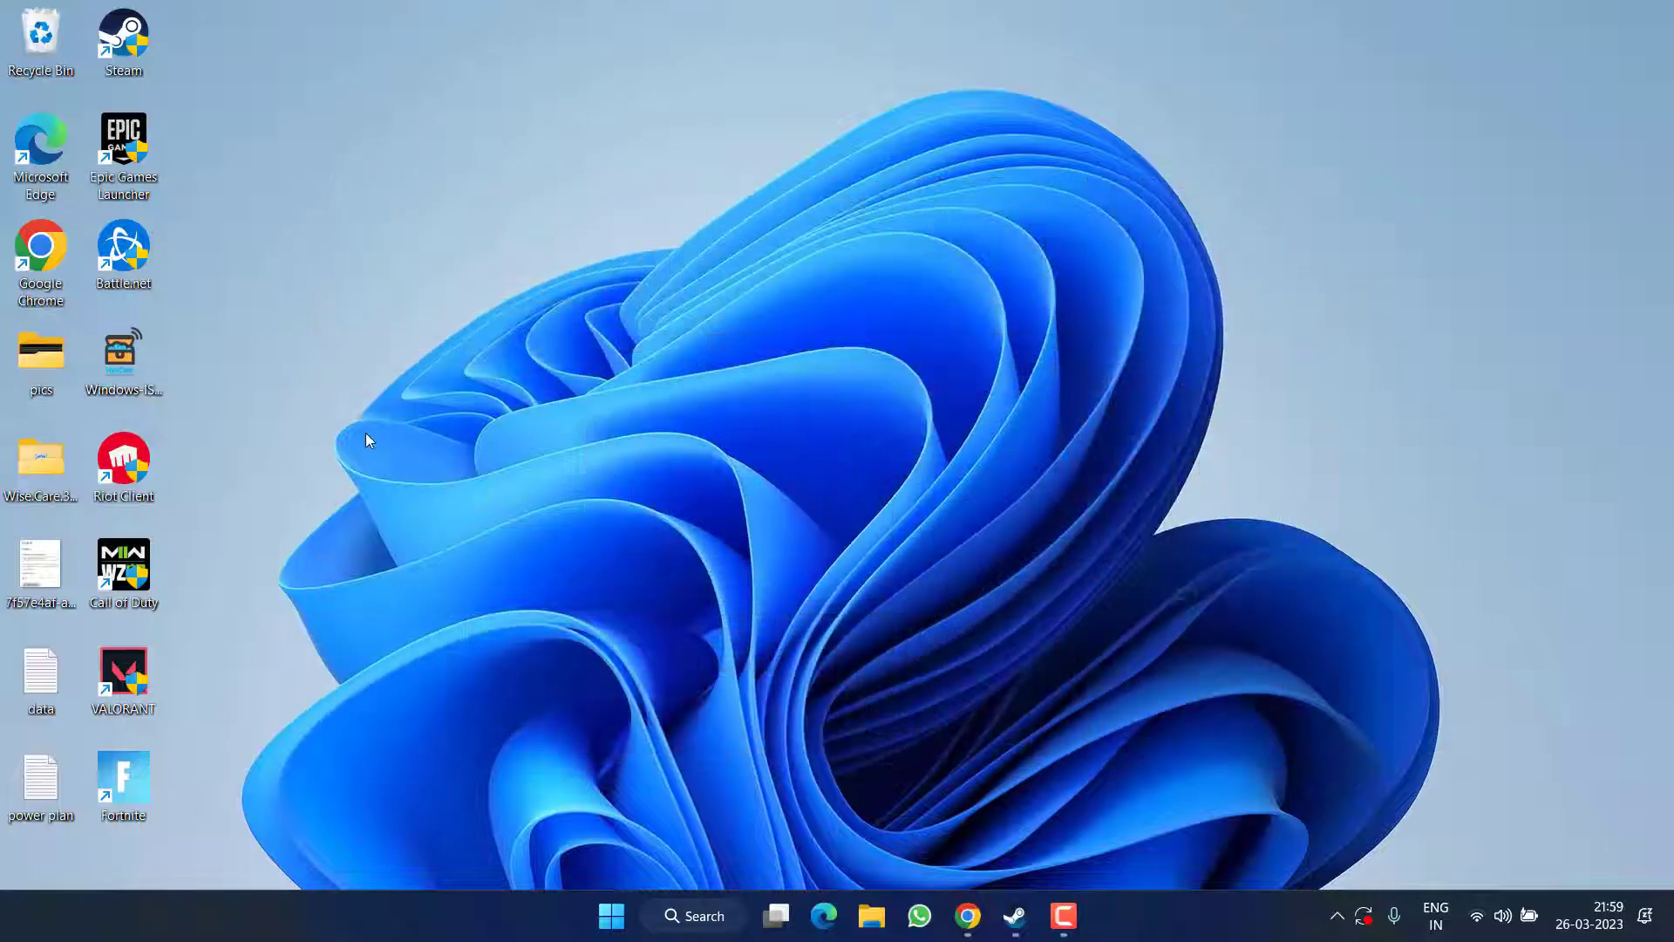
Search Start for 'system' to bring up System Configuration as the best match
key("super")
type("system")
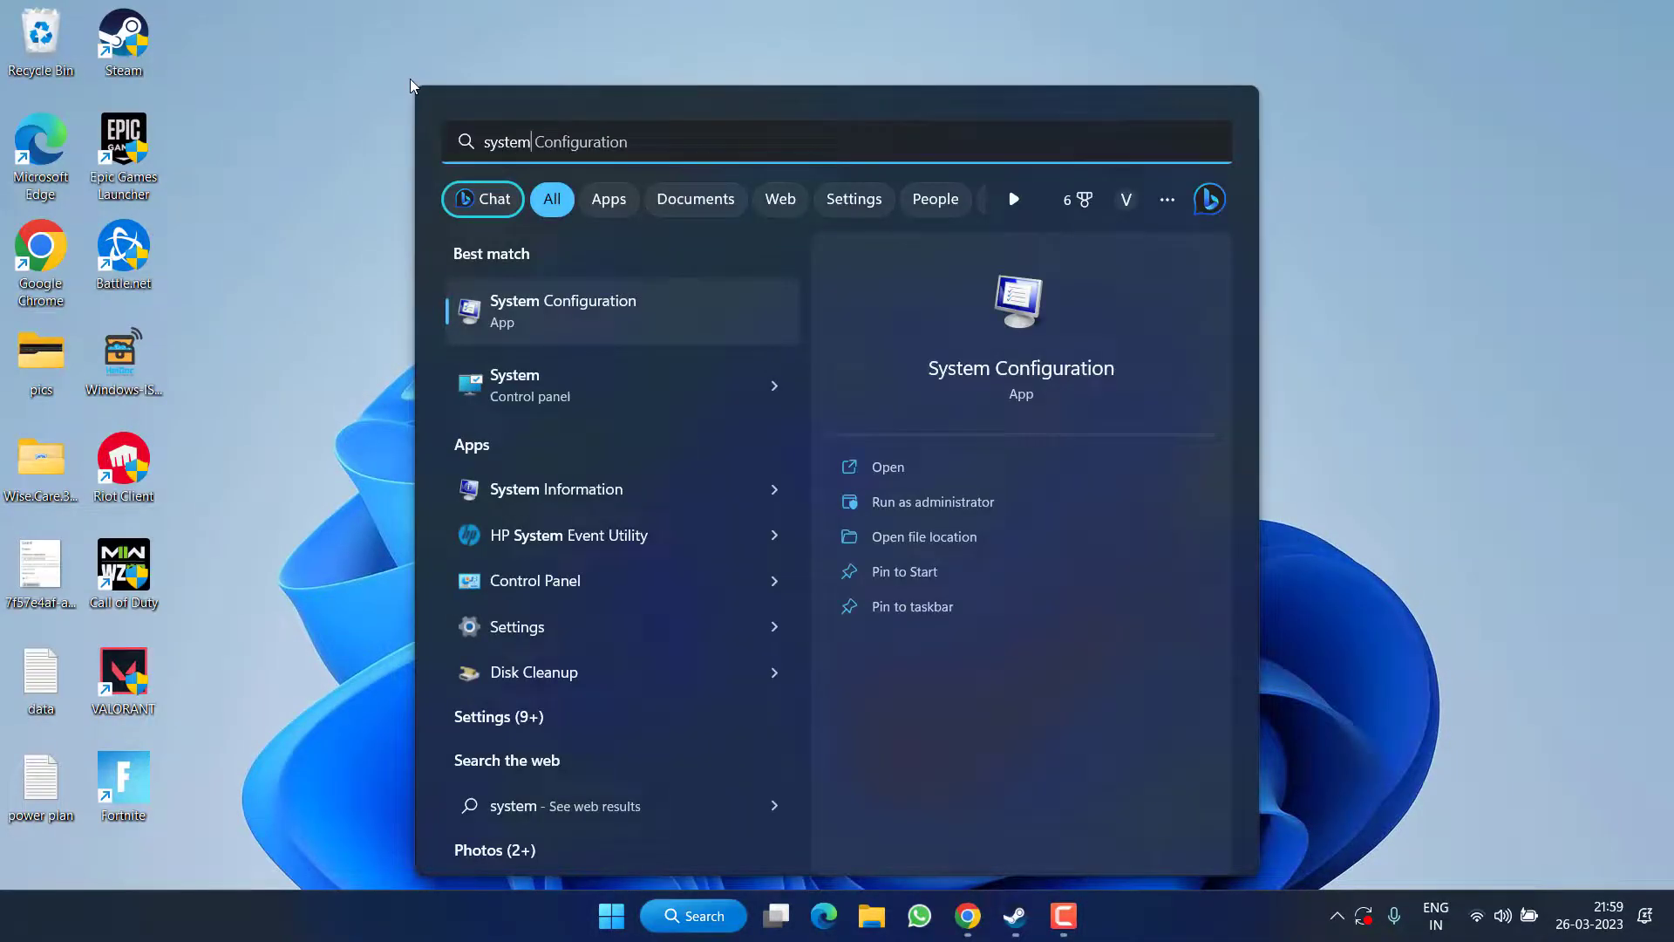
Review the App Readiness and AppX Deployment services in System Configuration, then close it with OK
left_click(1044, 364)
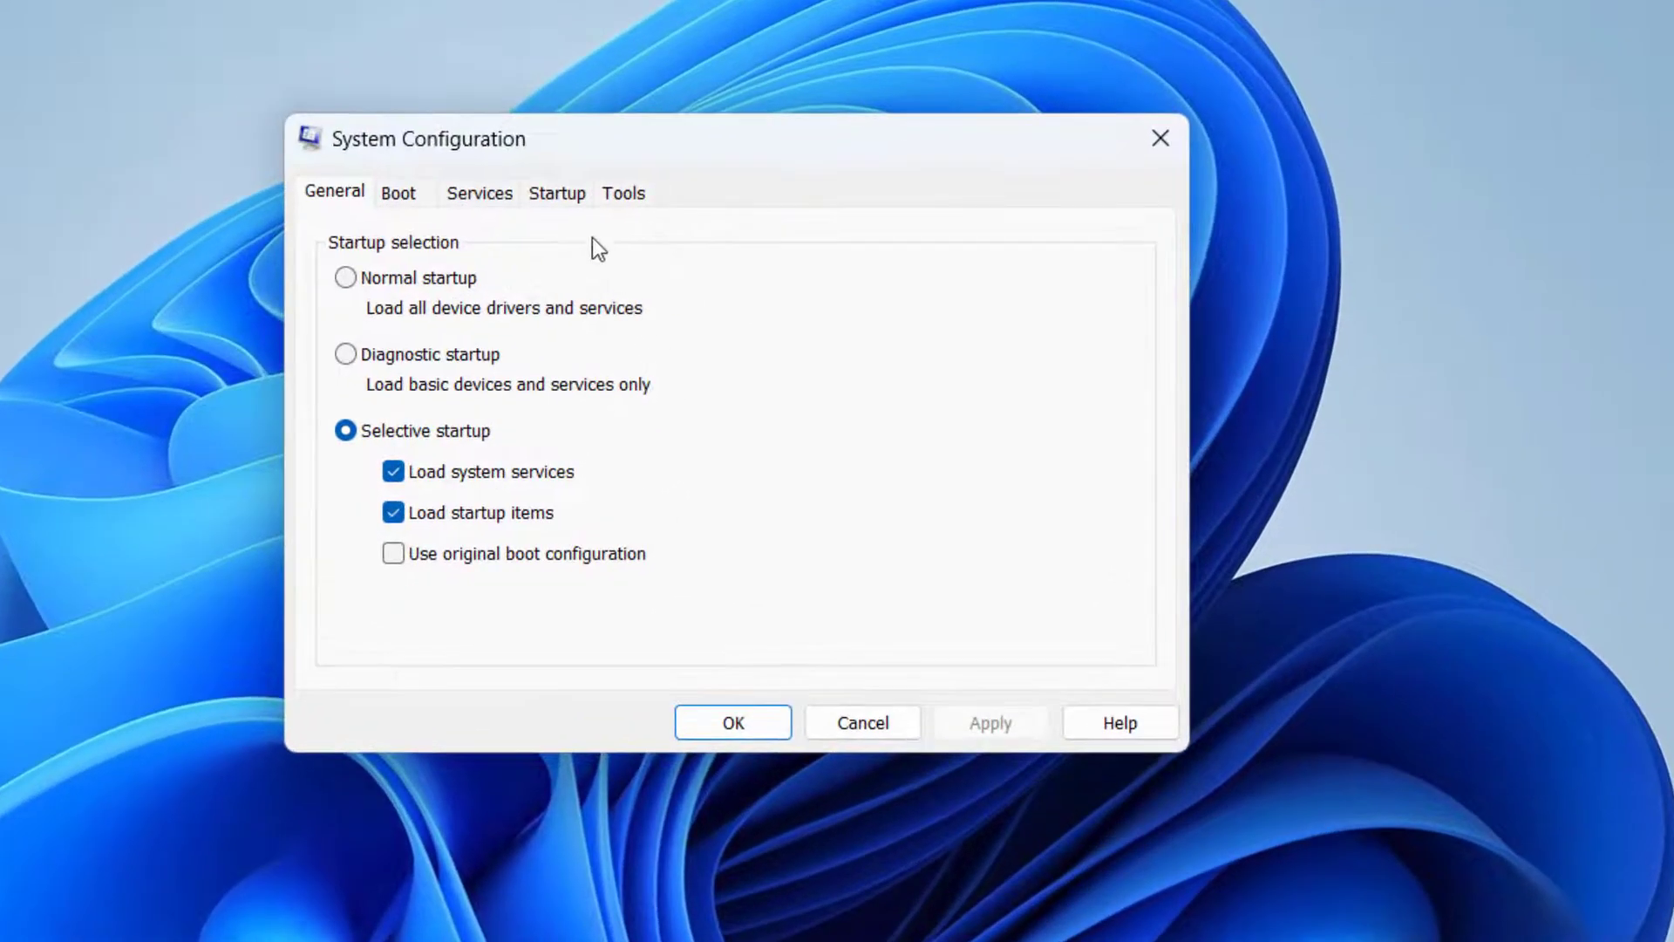
left_click(481, 193)
left_click(420, 436)
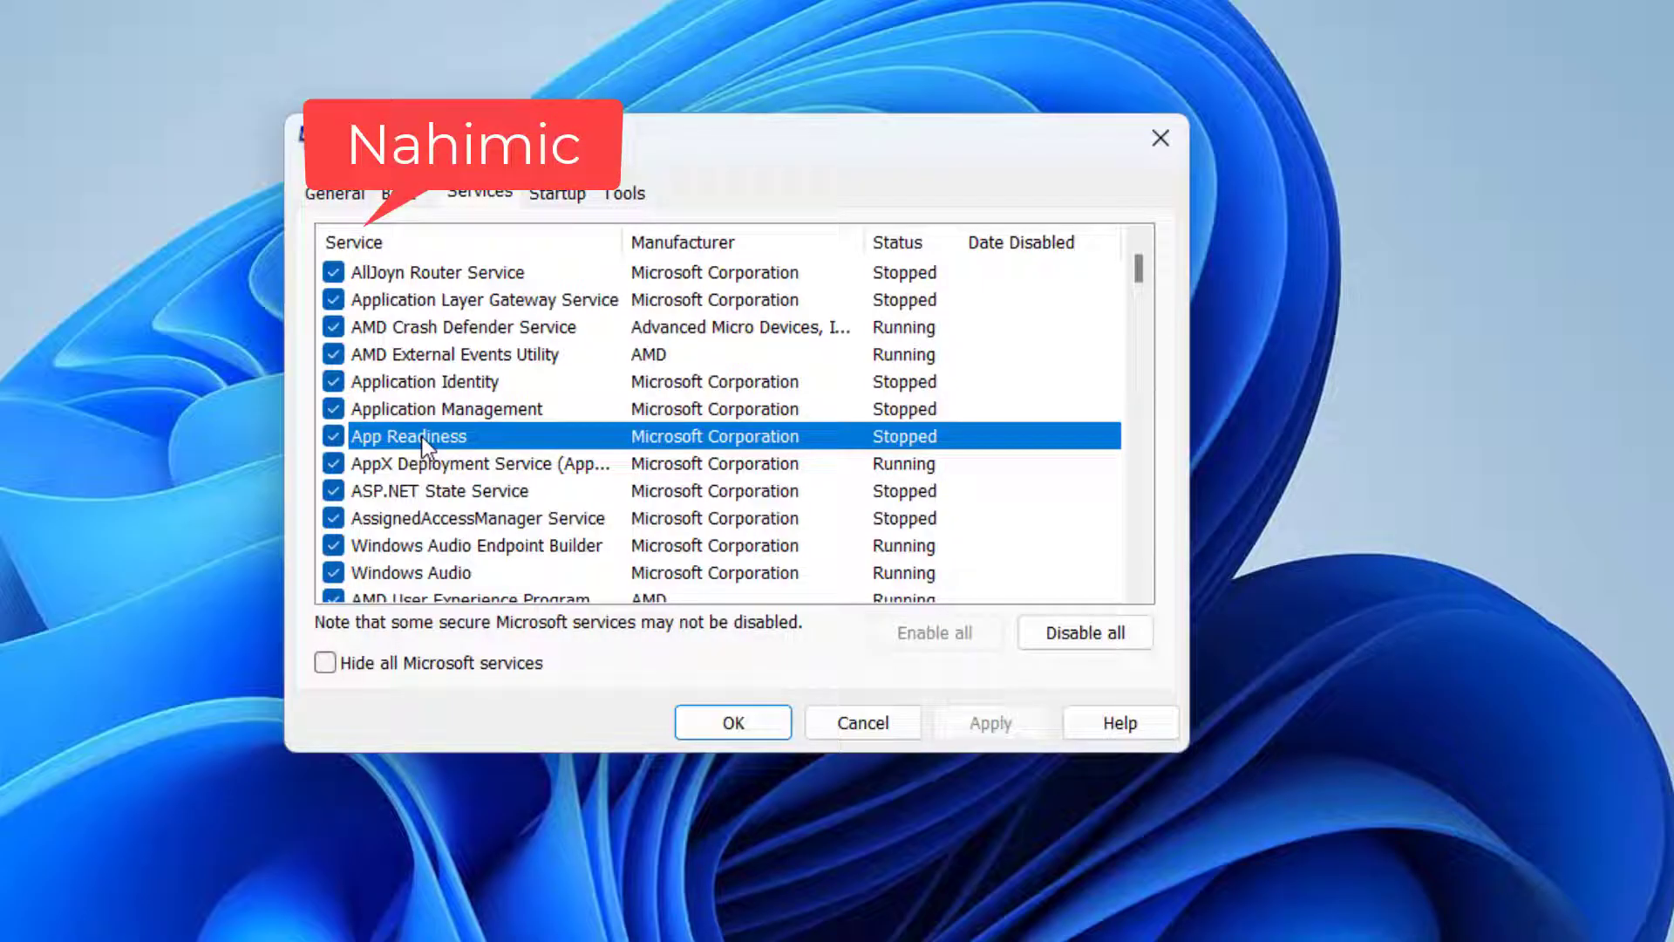
left_click(550, 471)
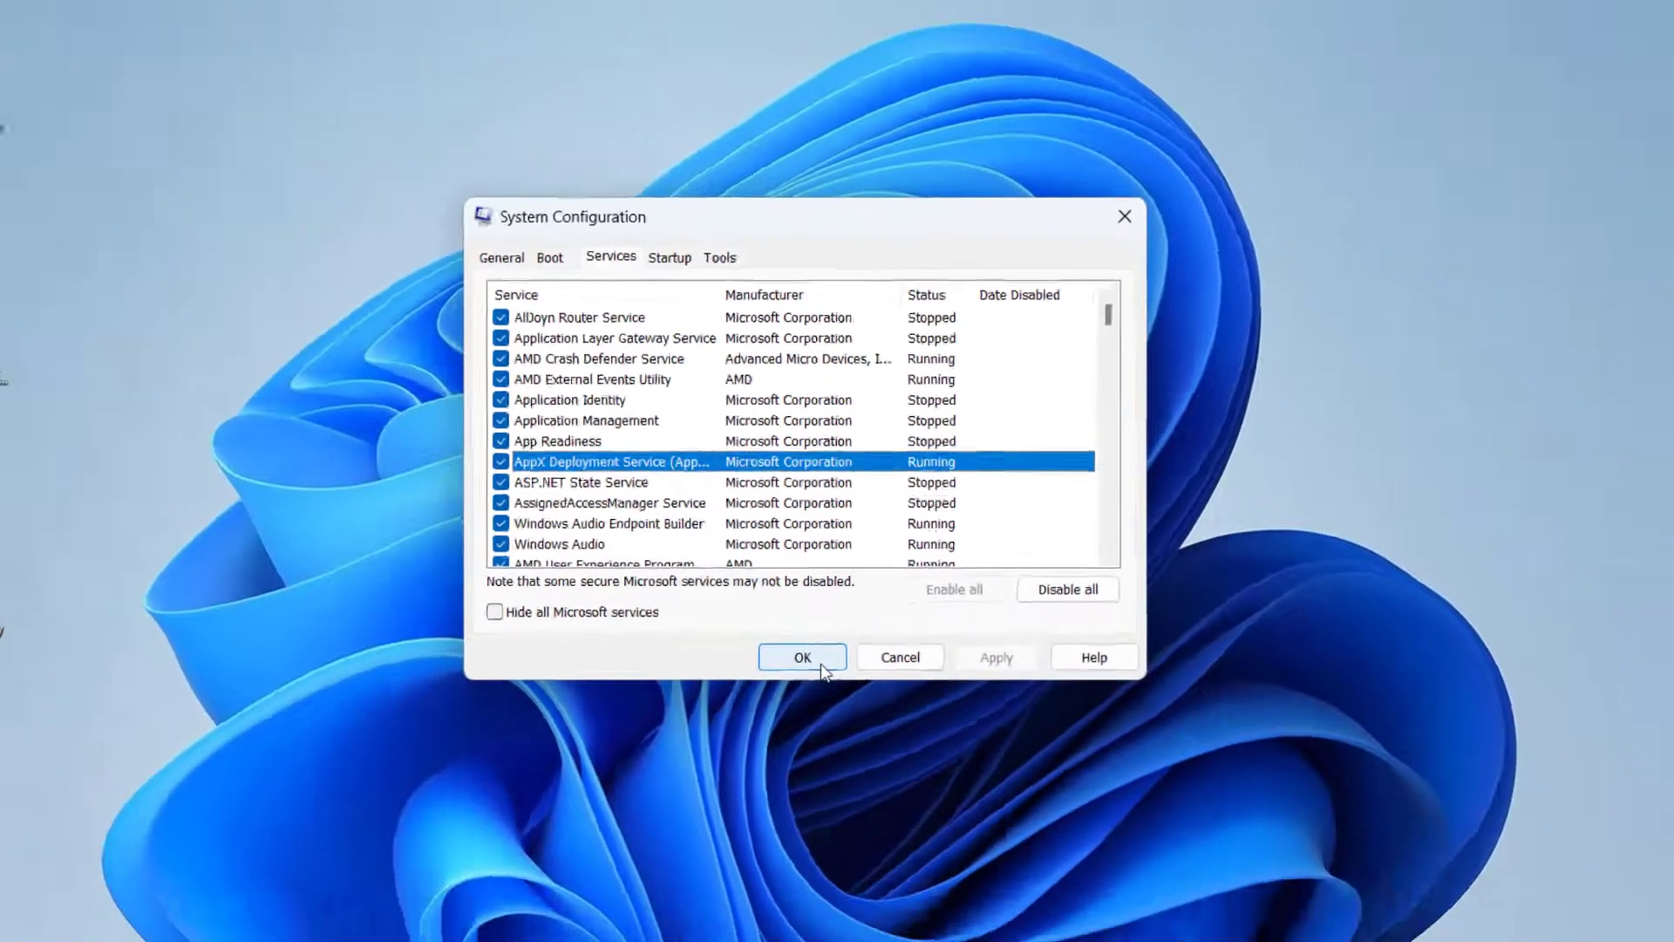
left_click(702, 724)
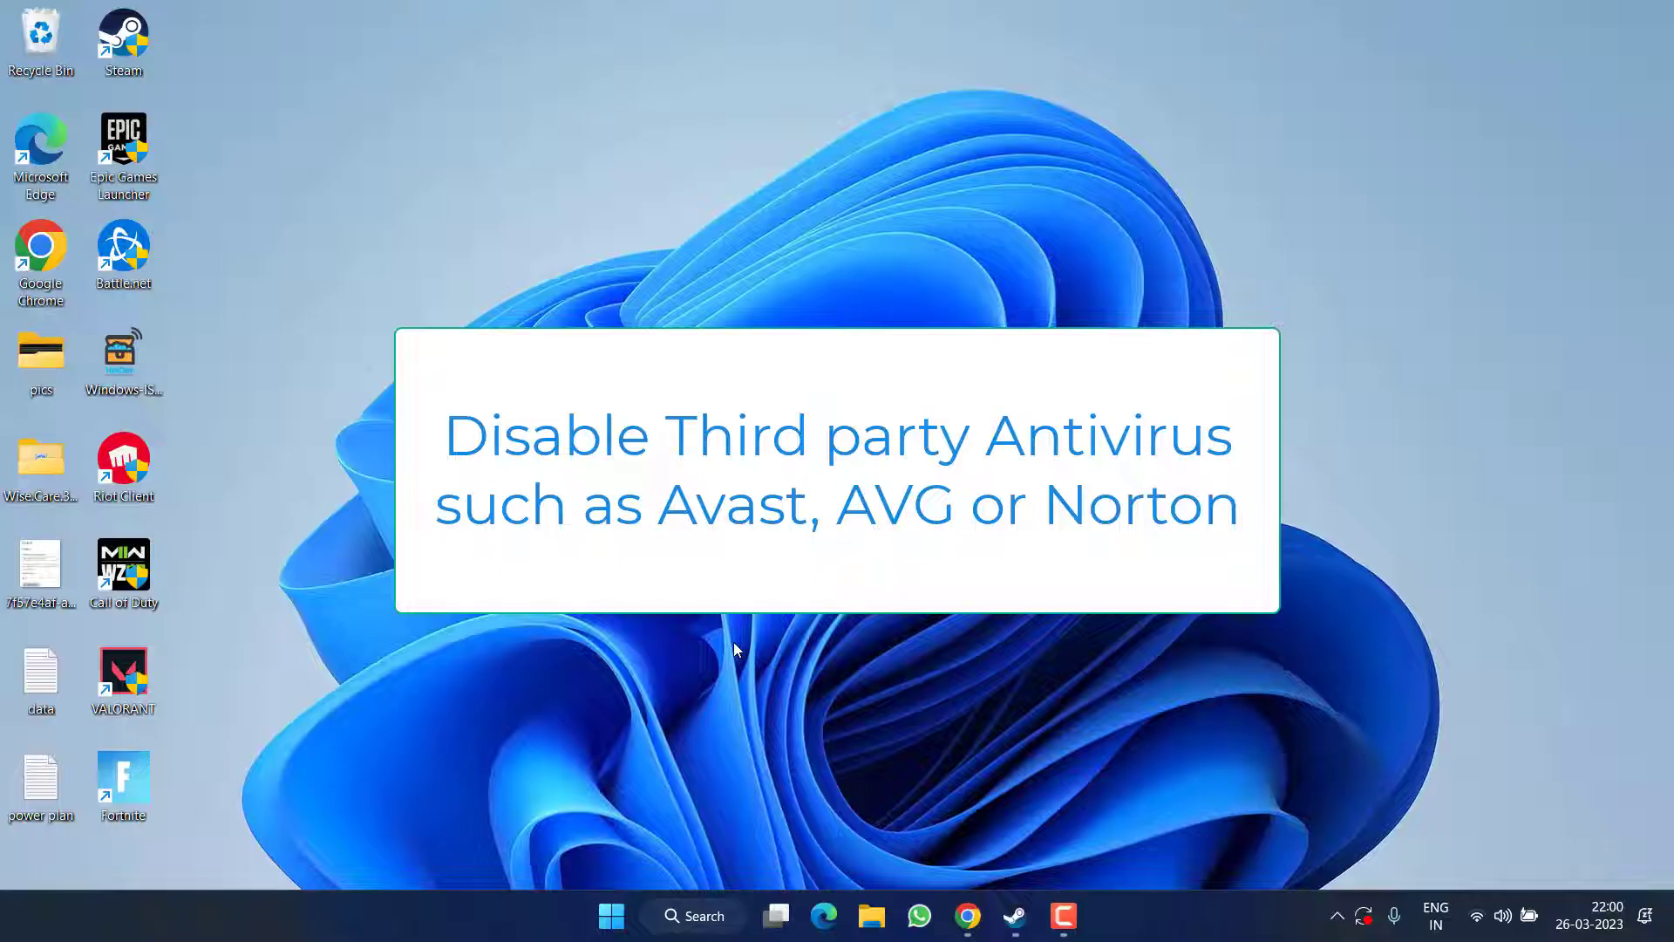
Search 'advanced system' and open View advanced system settings
left_click(613, 916)
type("advanc")
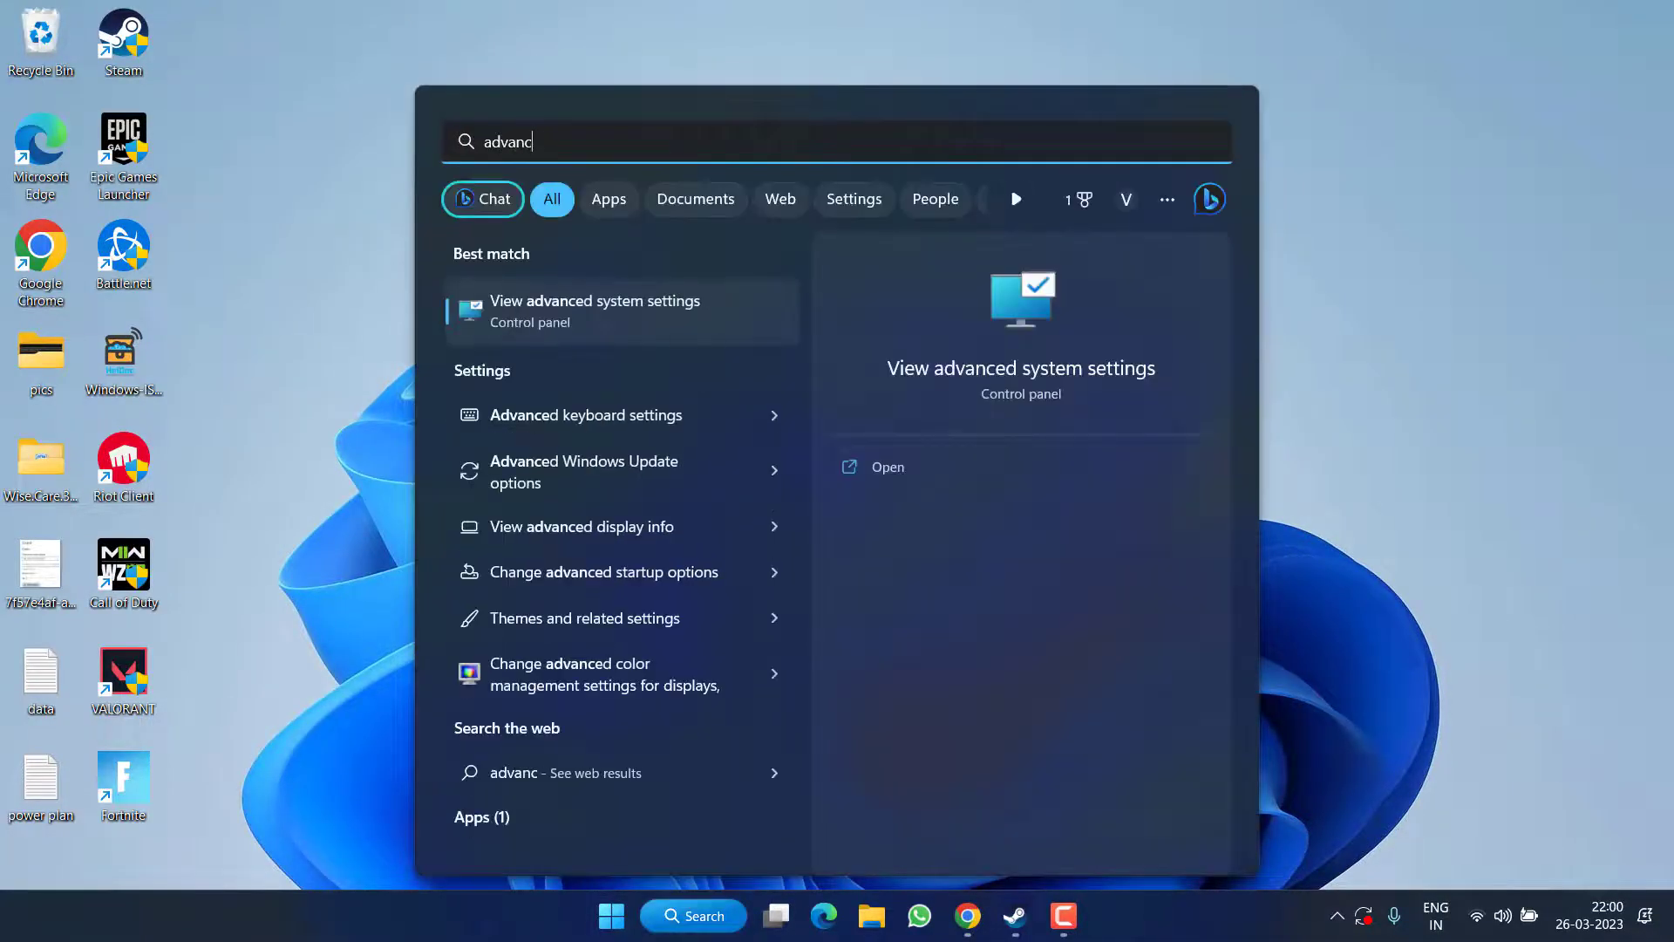
type("ed system")
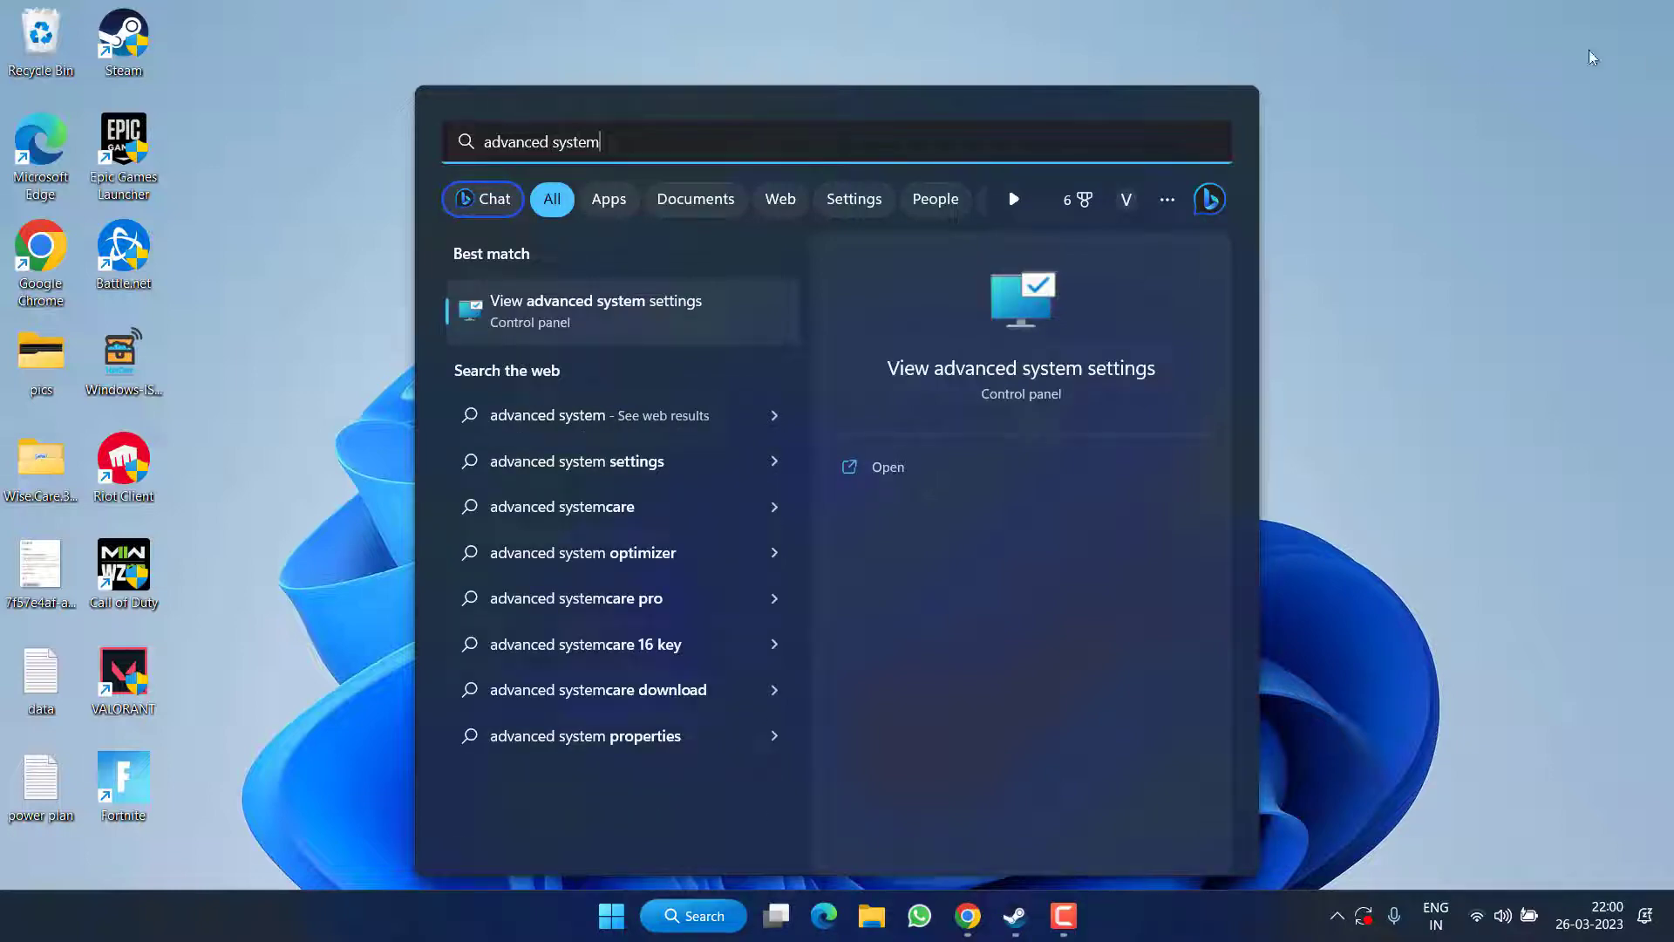
left_click(969, 369)
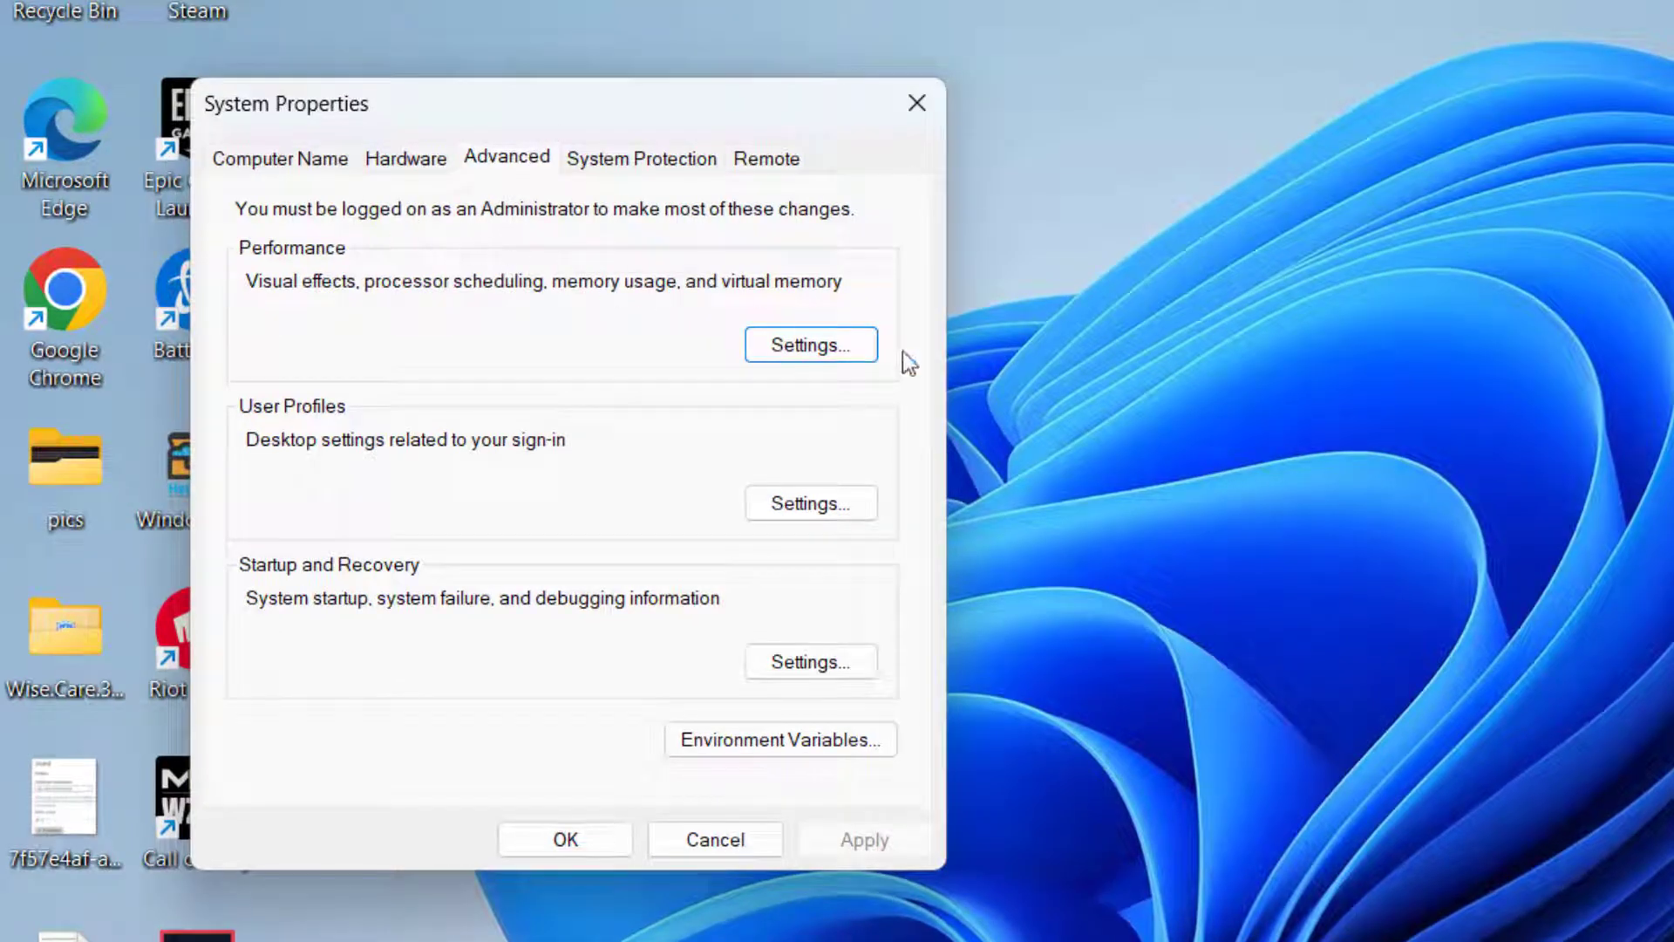
Open the Virtual Memory dialog from the Advanced tab of Performance Options
left_click(809, 349)
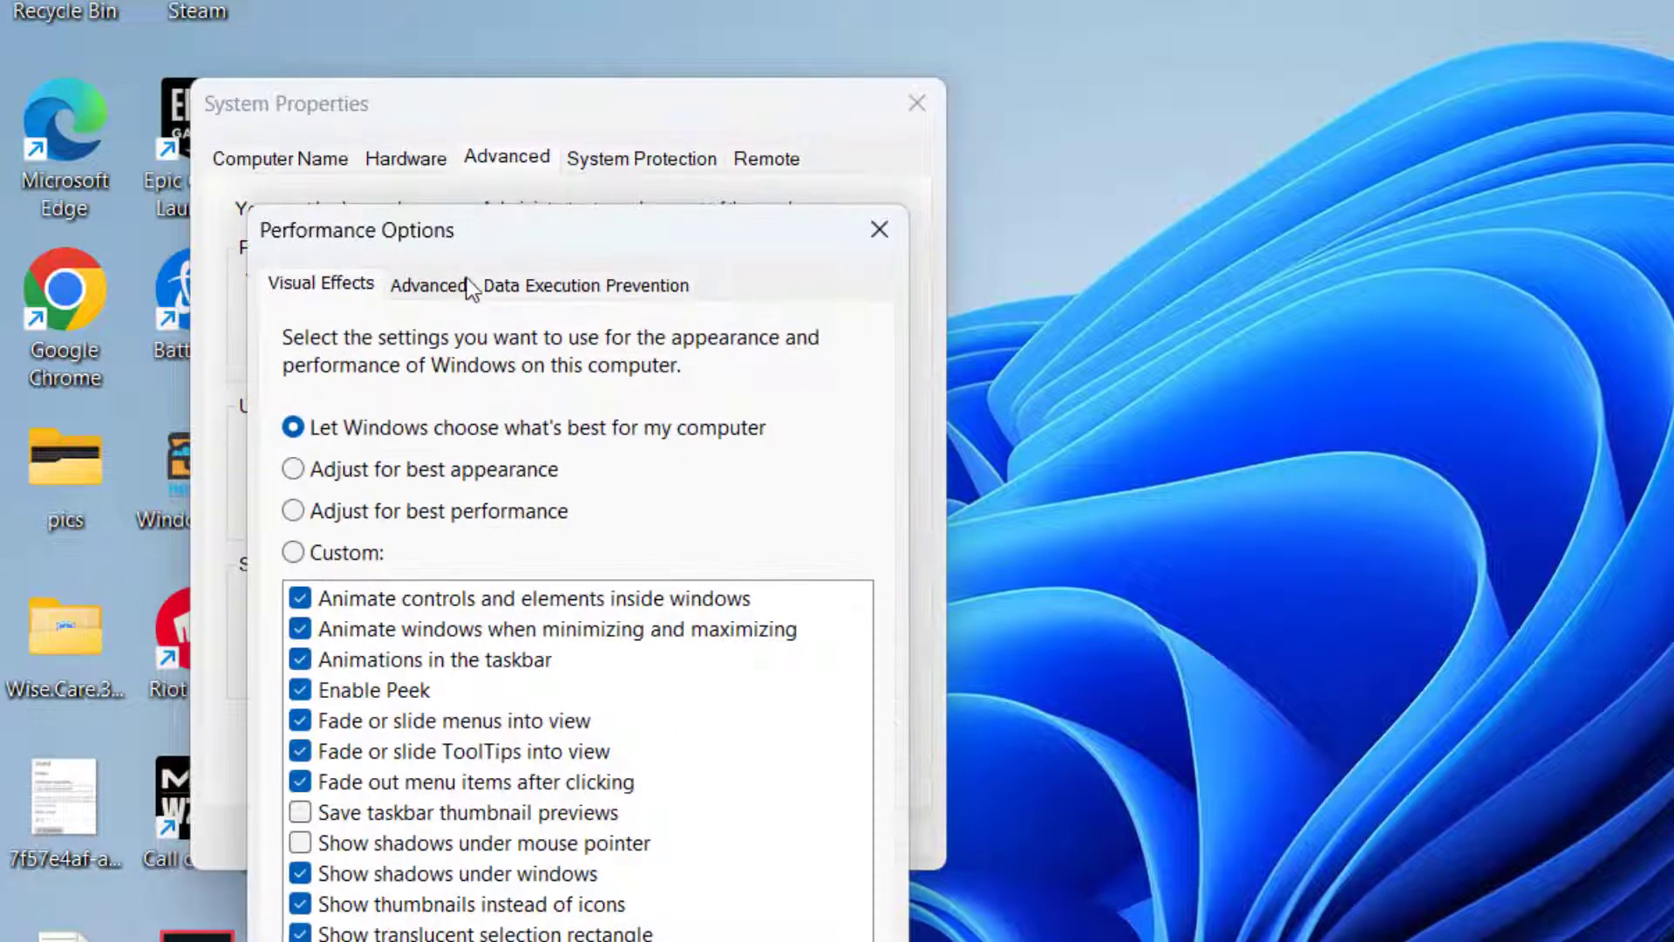
left_click(432, 292)
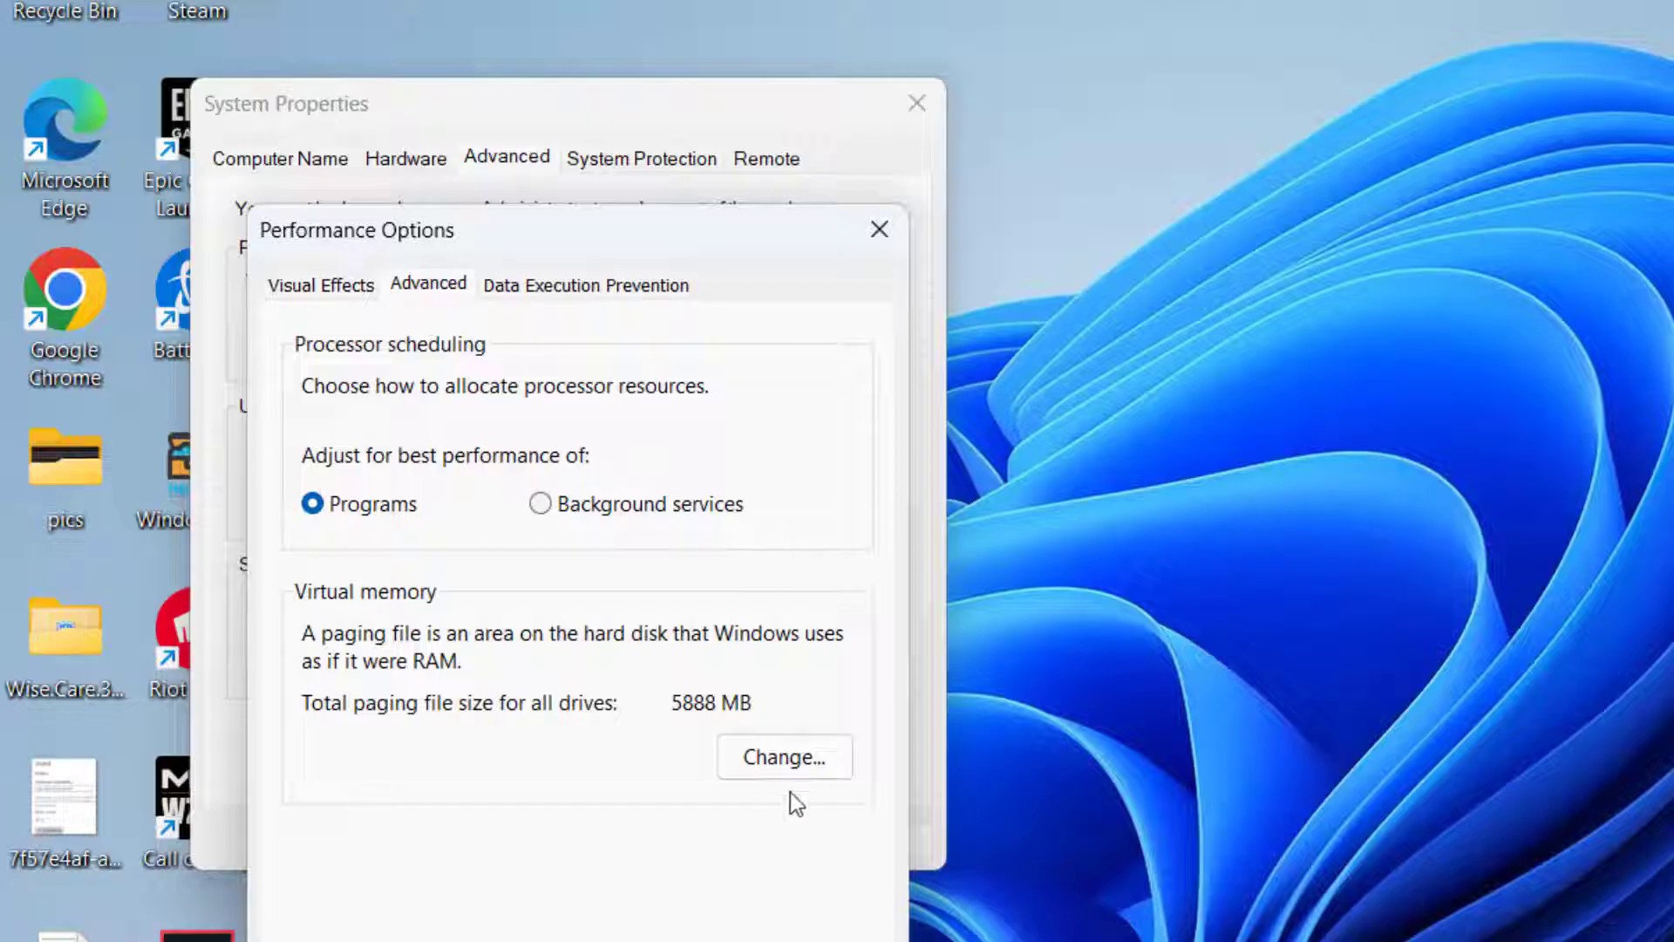
left_click(785, 757)
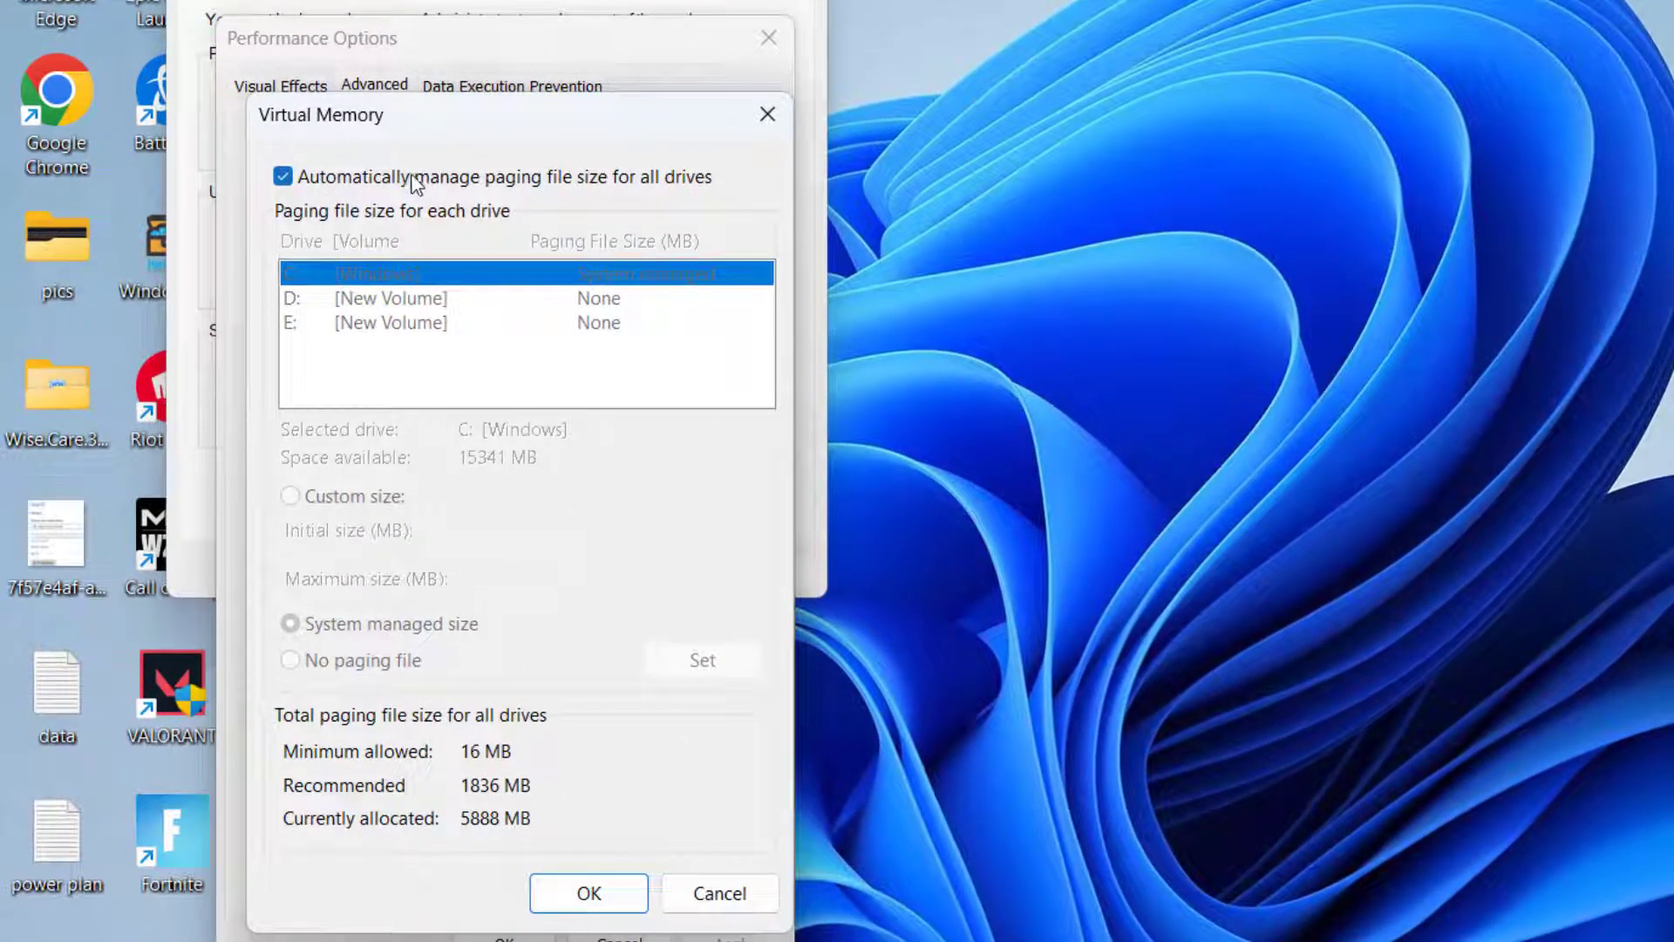
Turn off automatic paging file management and choose Custom size for drive C:
left_click(457, 177)
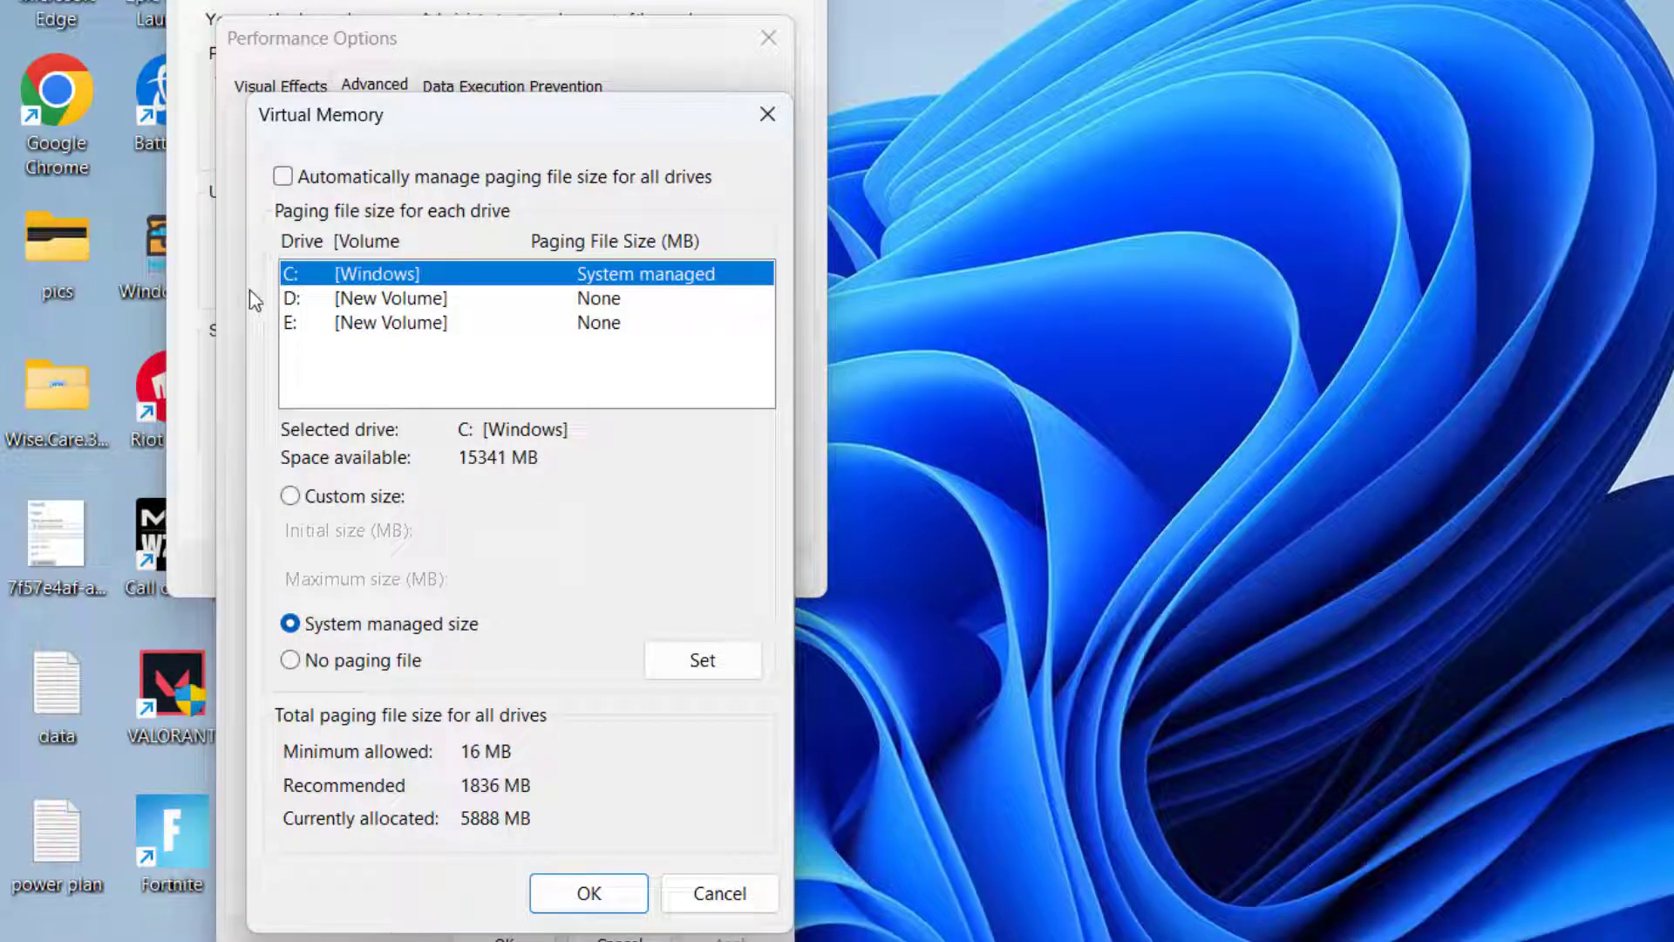
left_click(353, 300)
left_click(362, 323)
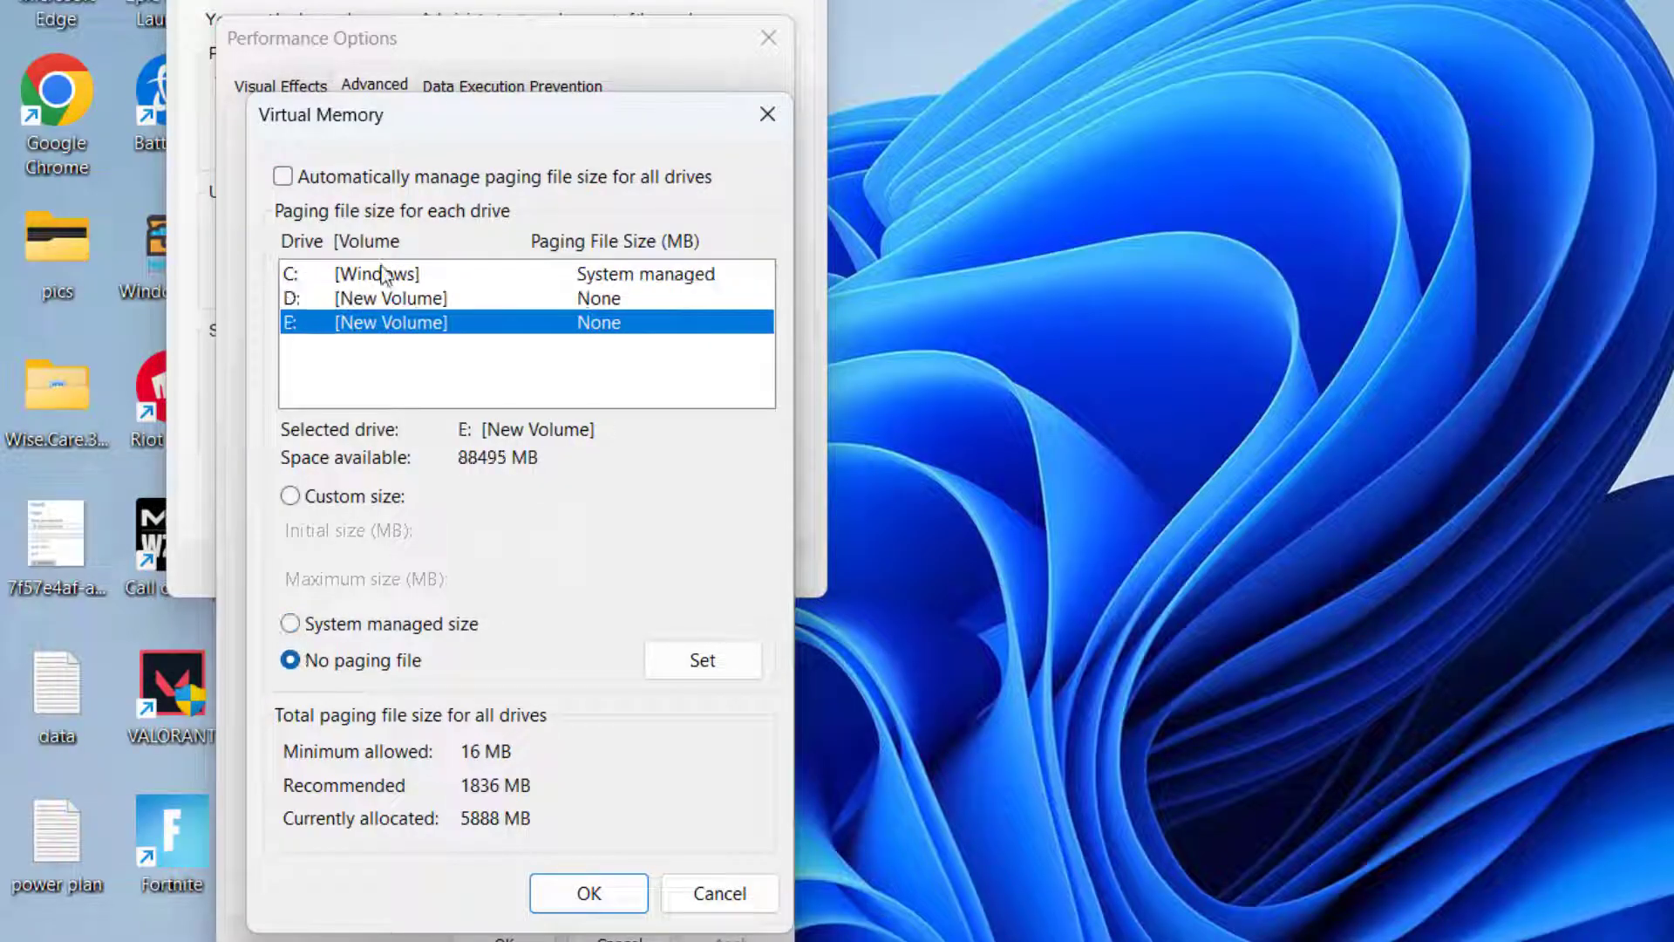
left_click(383, 274)
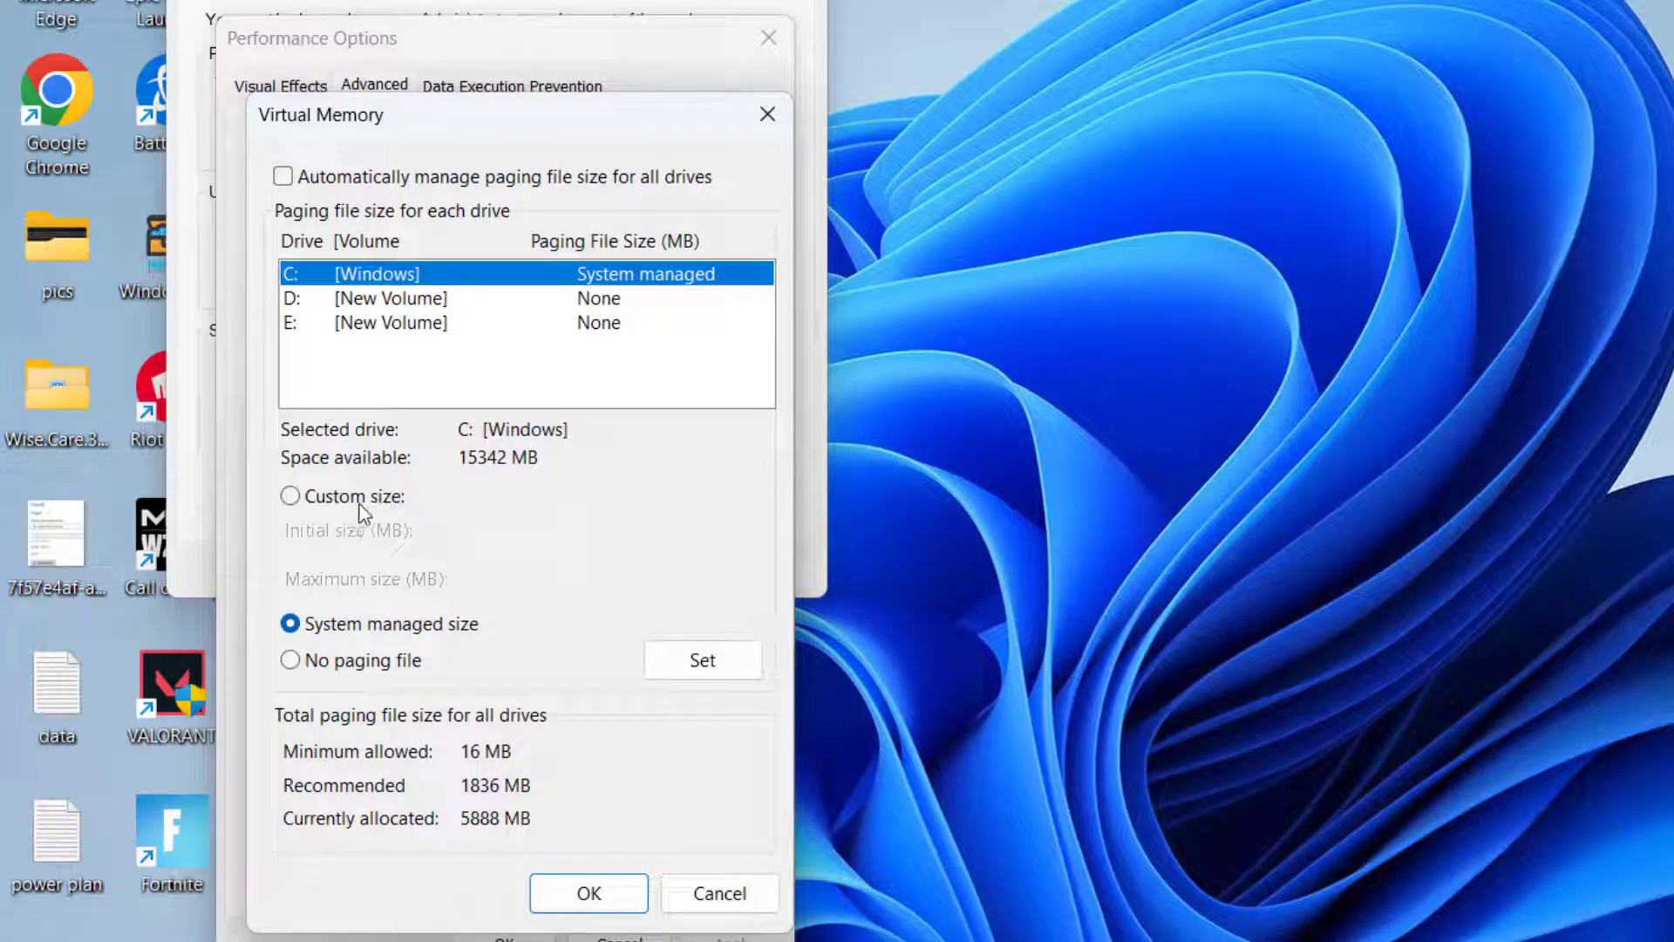
left_click(337, 495)
Set C:'s paging file to 8000 MB initial, 32000 MB maximum, and confirm all dialogs
left_click(539, 528)
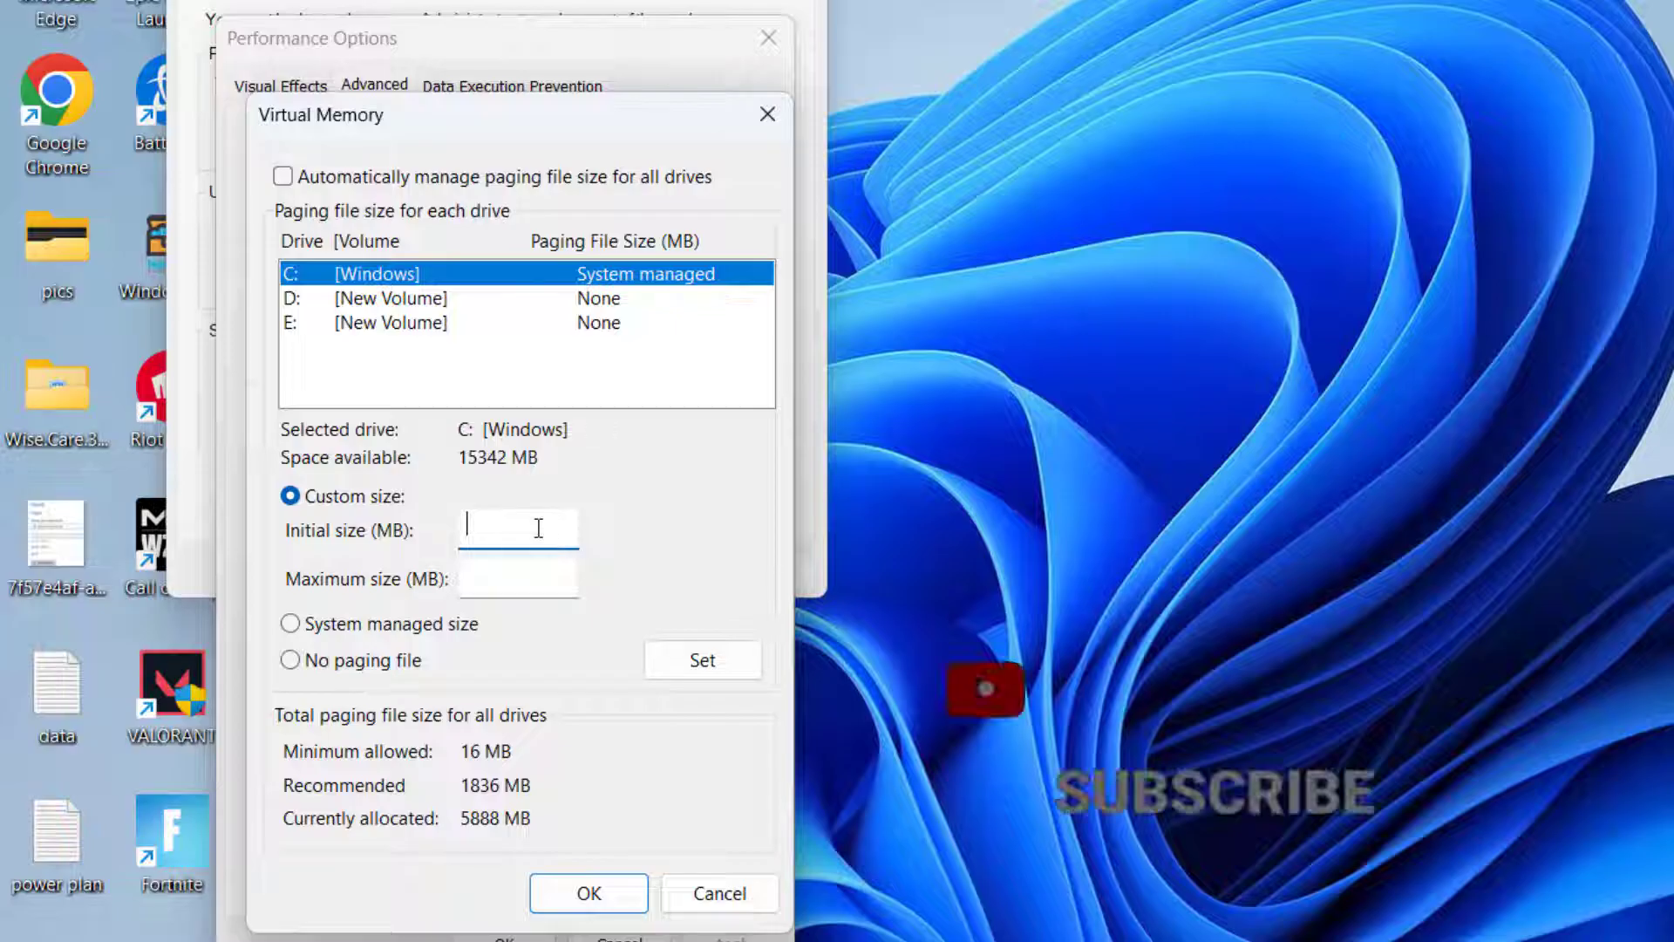
type("8000")
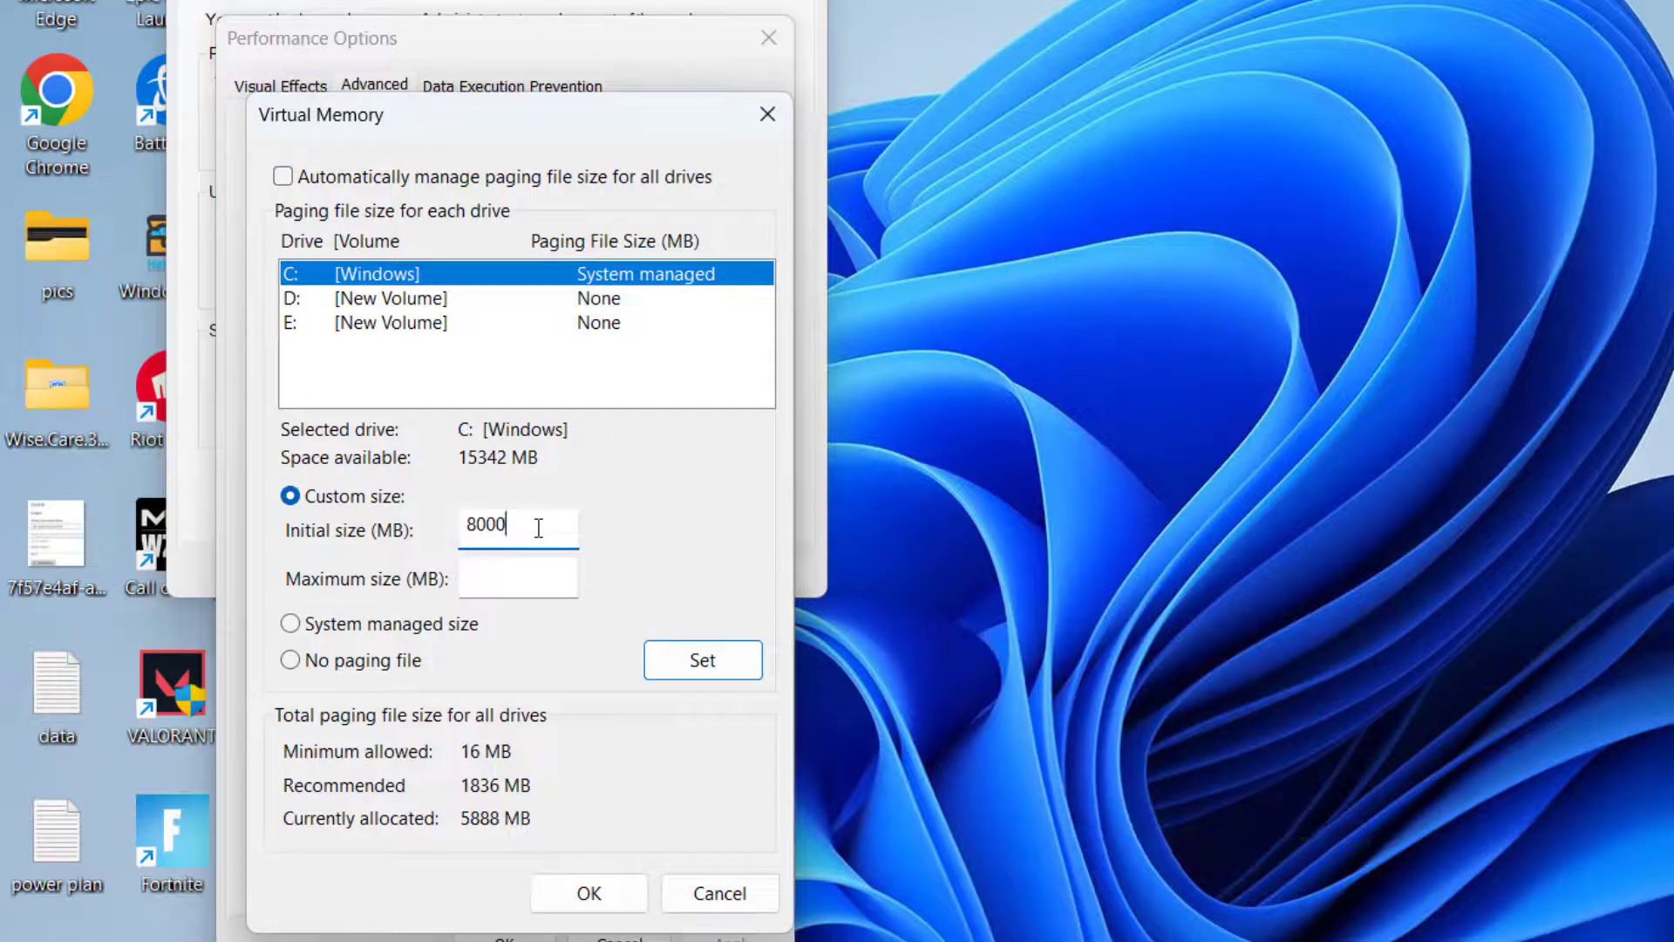
key("Tab")
type("32000")
left_click(714, 661)
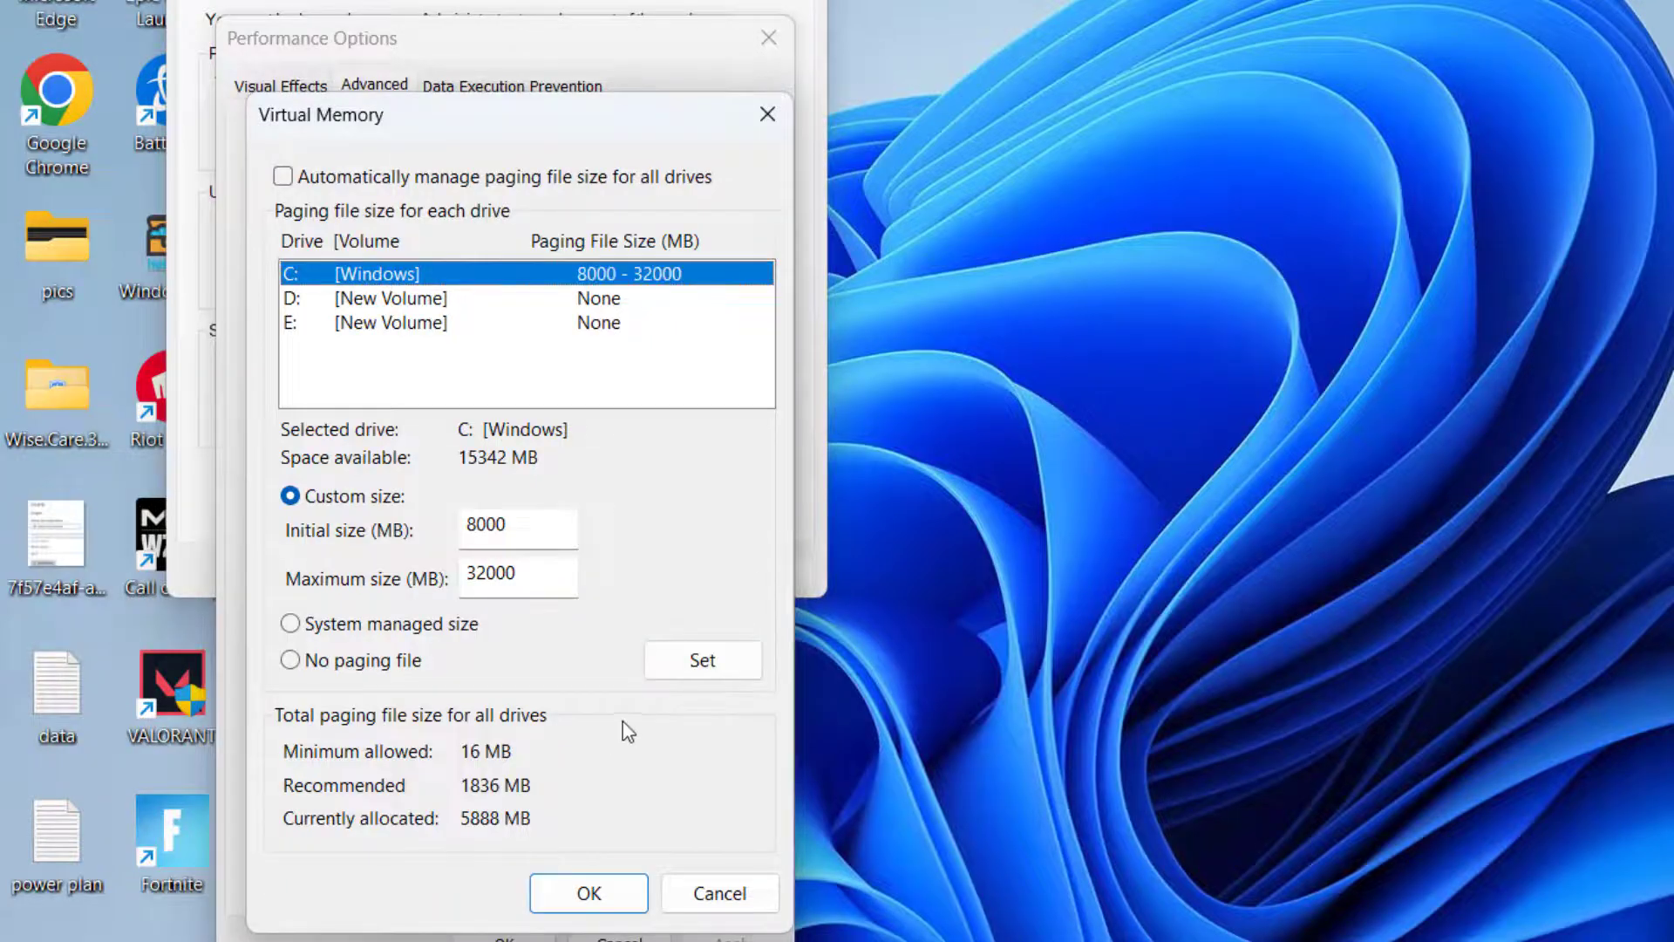
left_click(589, 893)
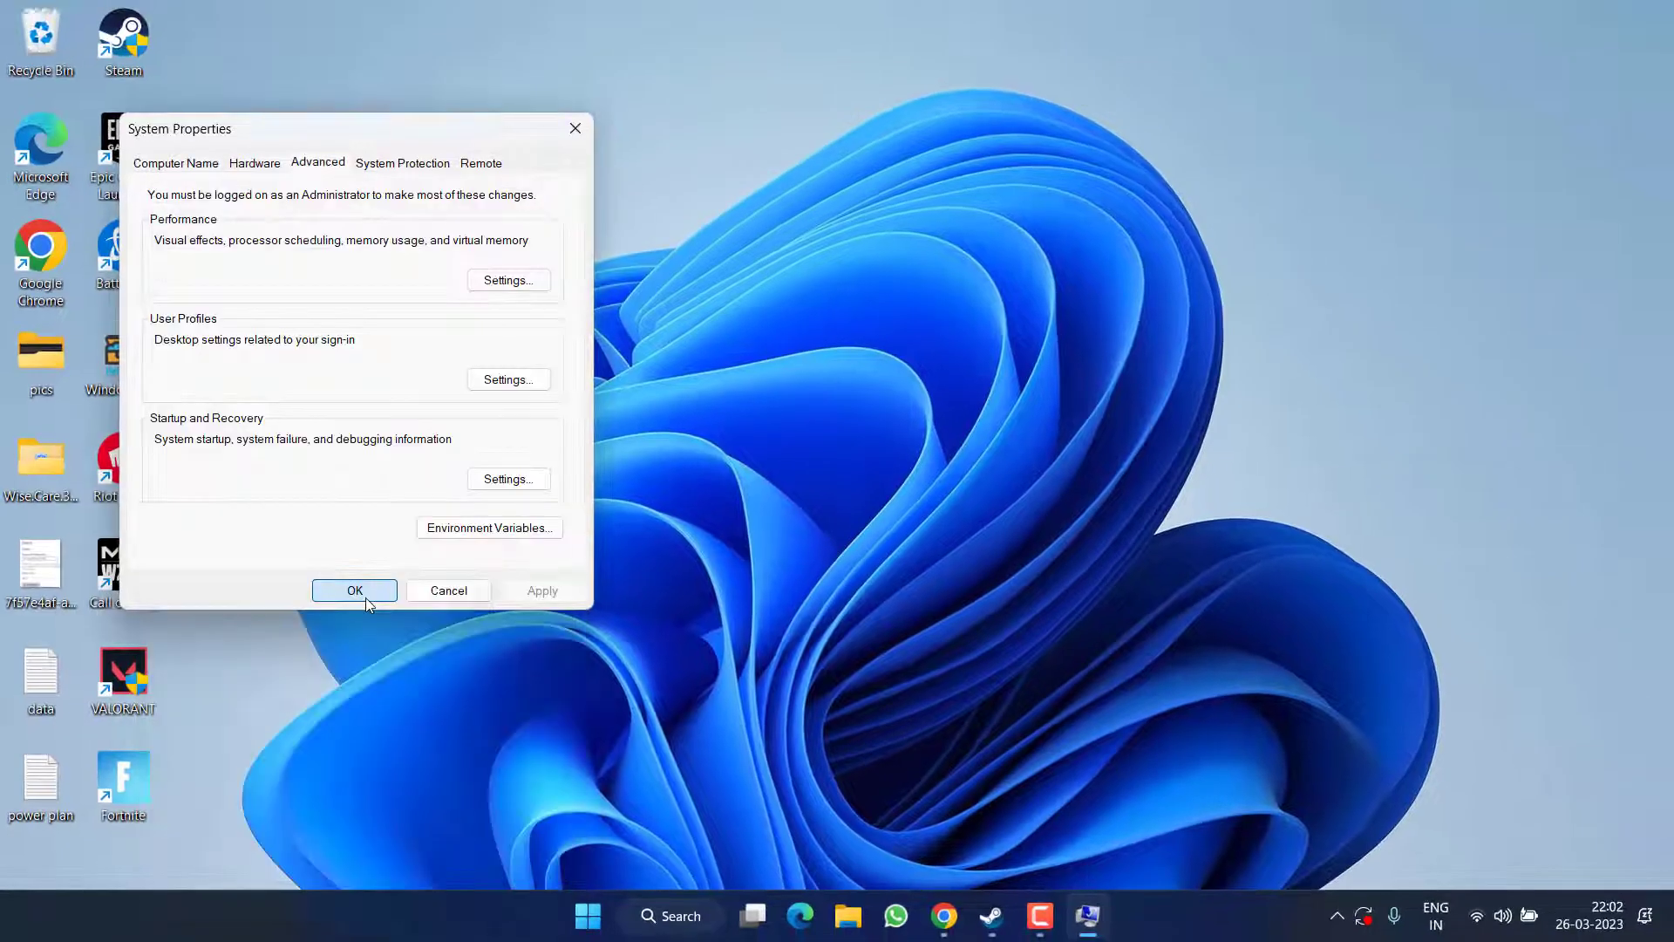
left_click(355, 592)
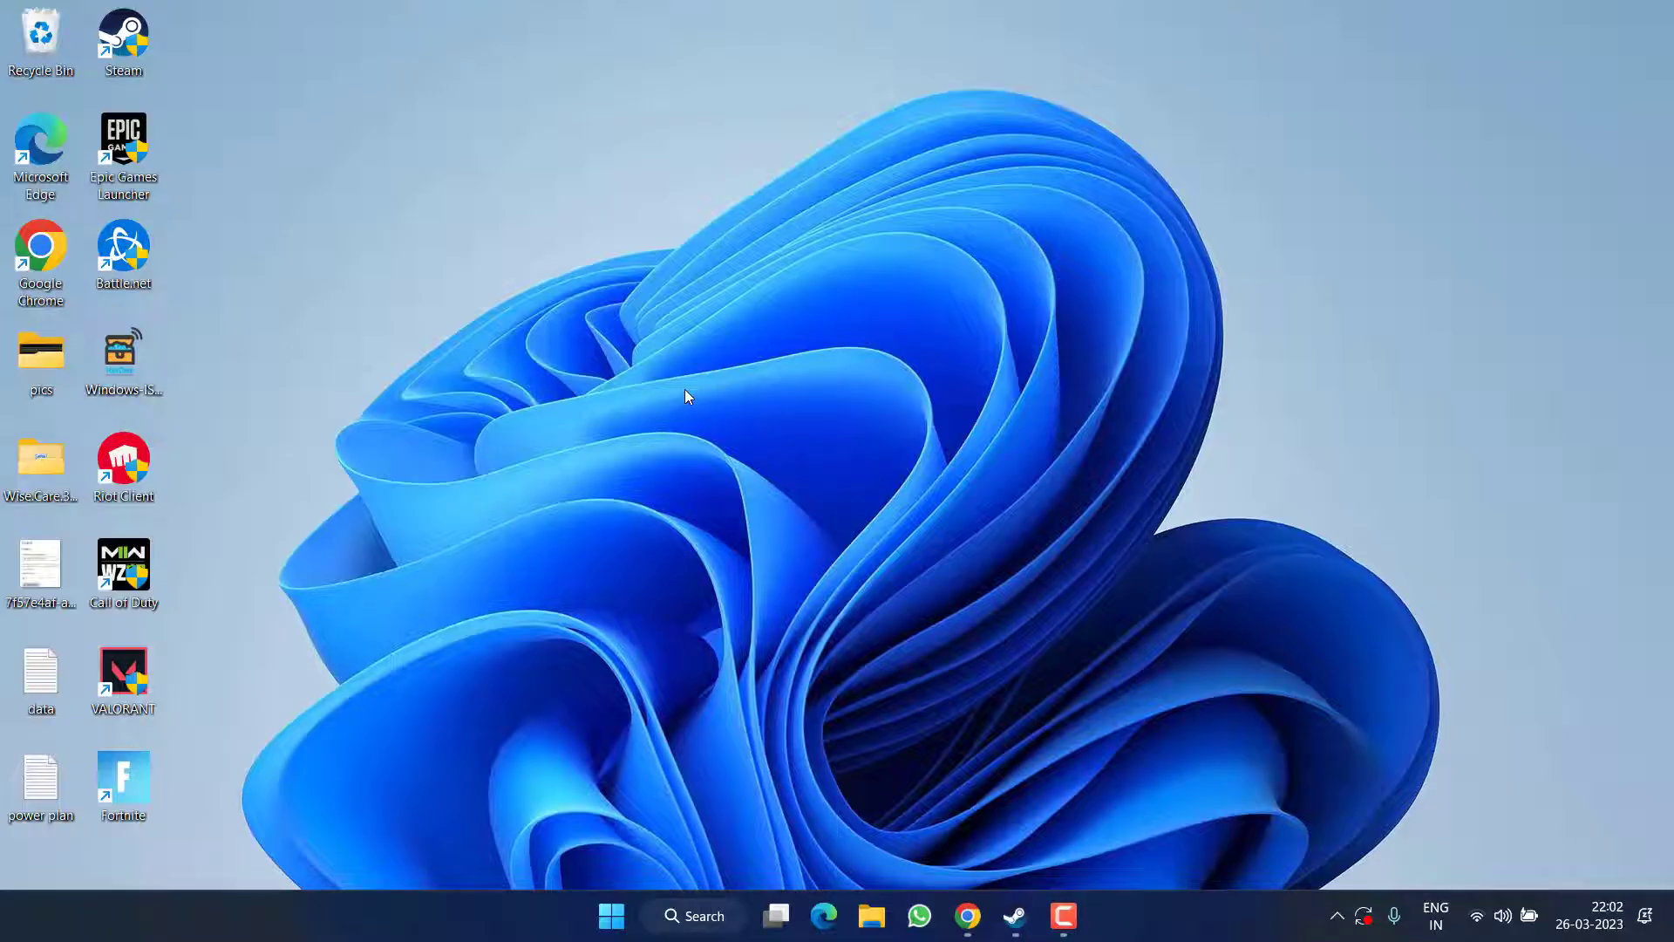
Check the Power mode choices on the Power & battery settings page, then close Settings
key("super+i")
left_click(646, 618)
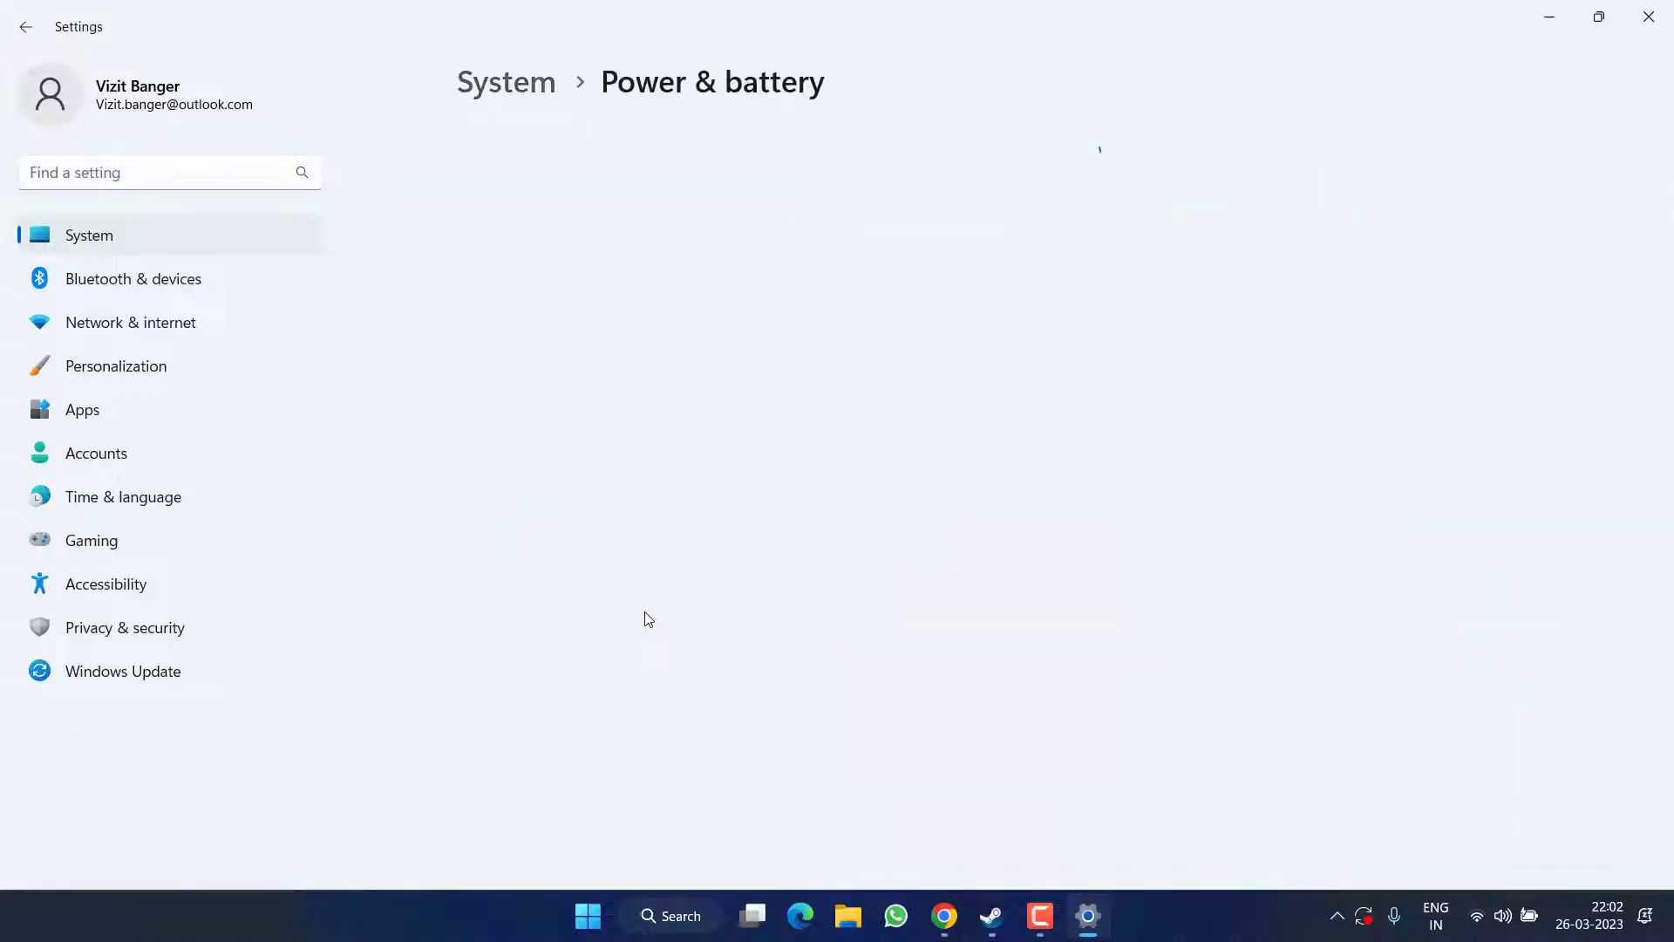
scroll(657, 583, "down", 3)
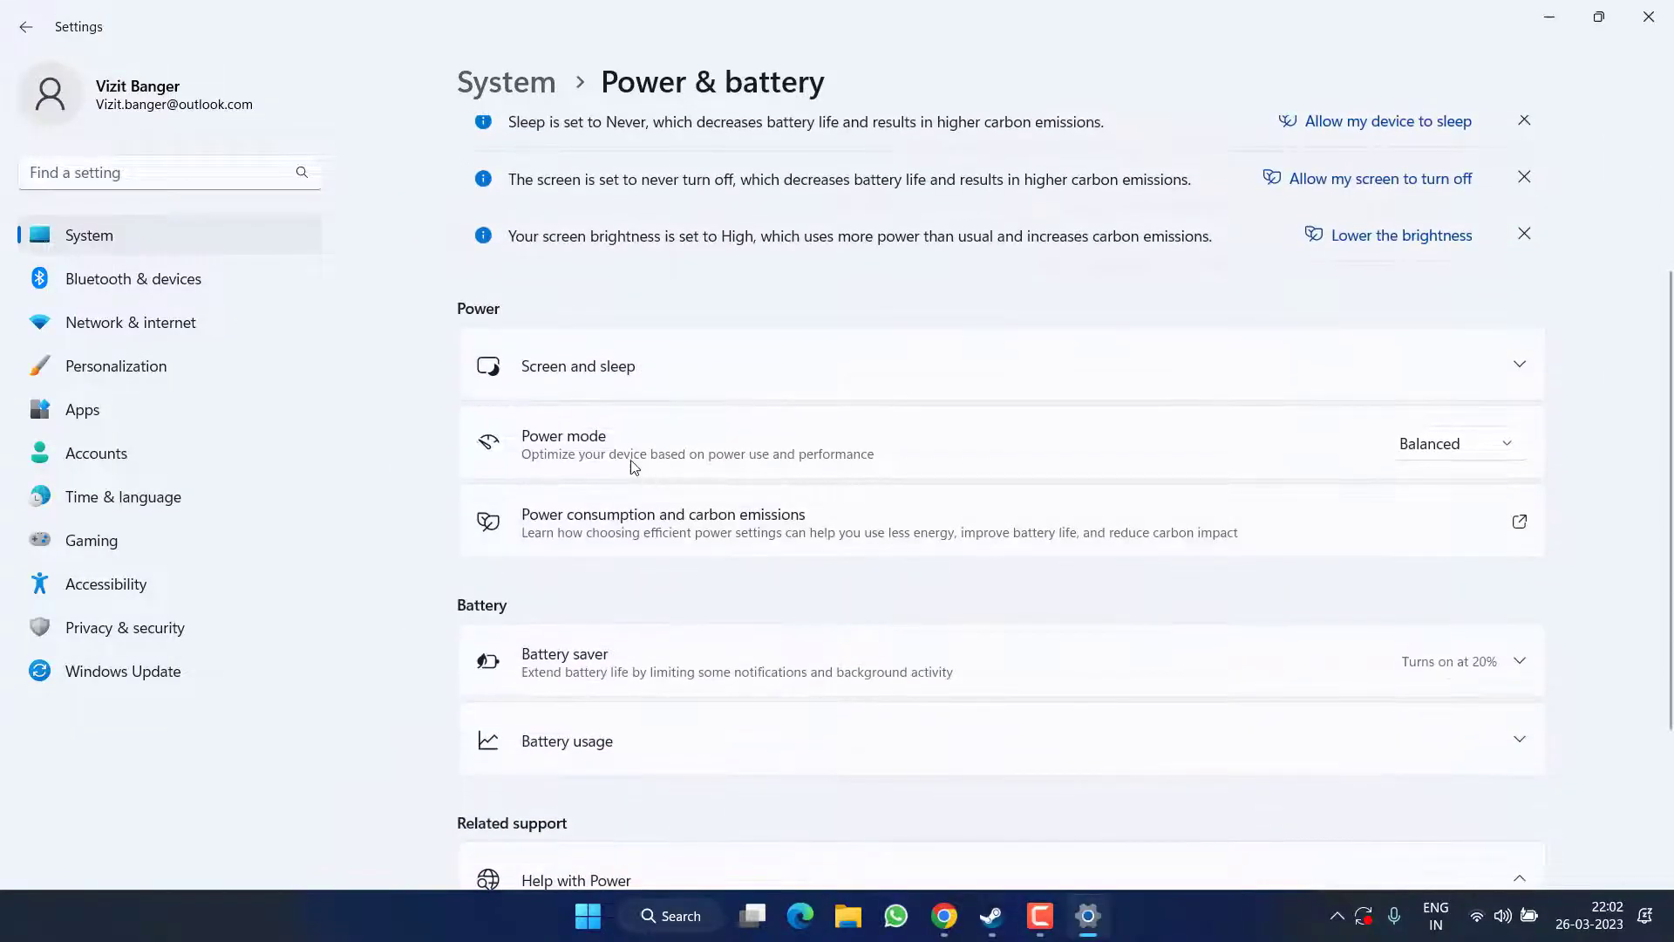
left_click(1491, 449)
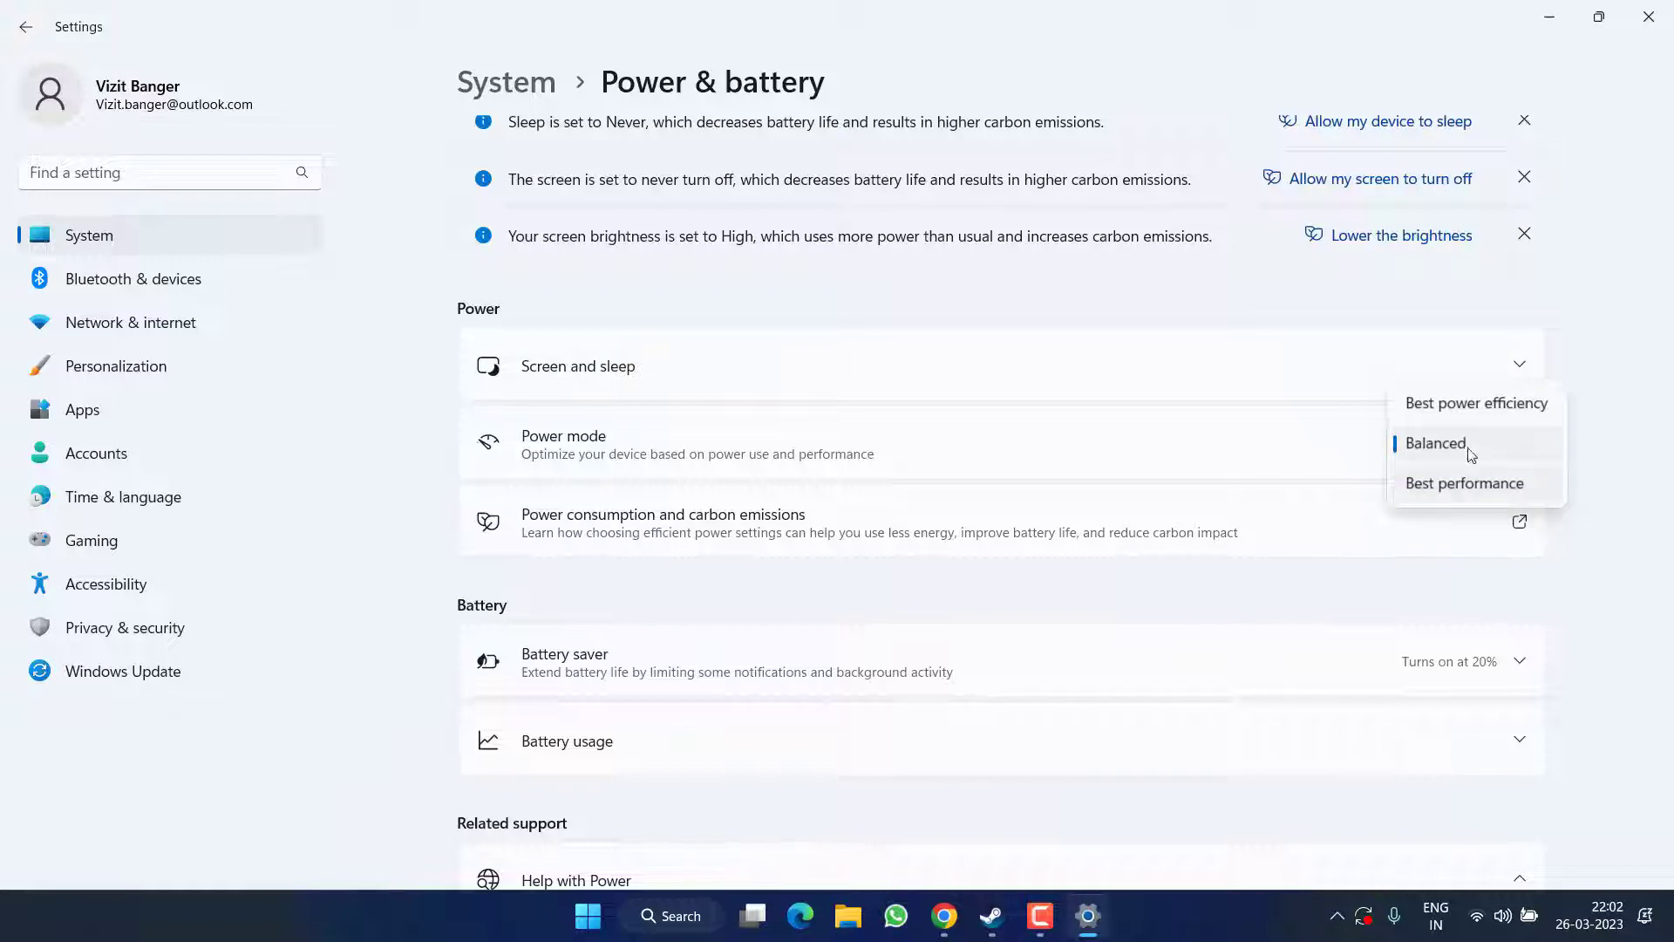
left_click(1648, 16)
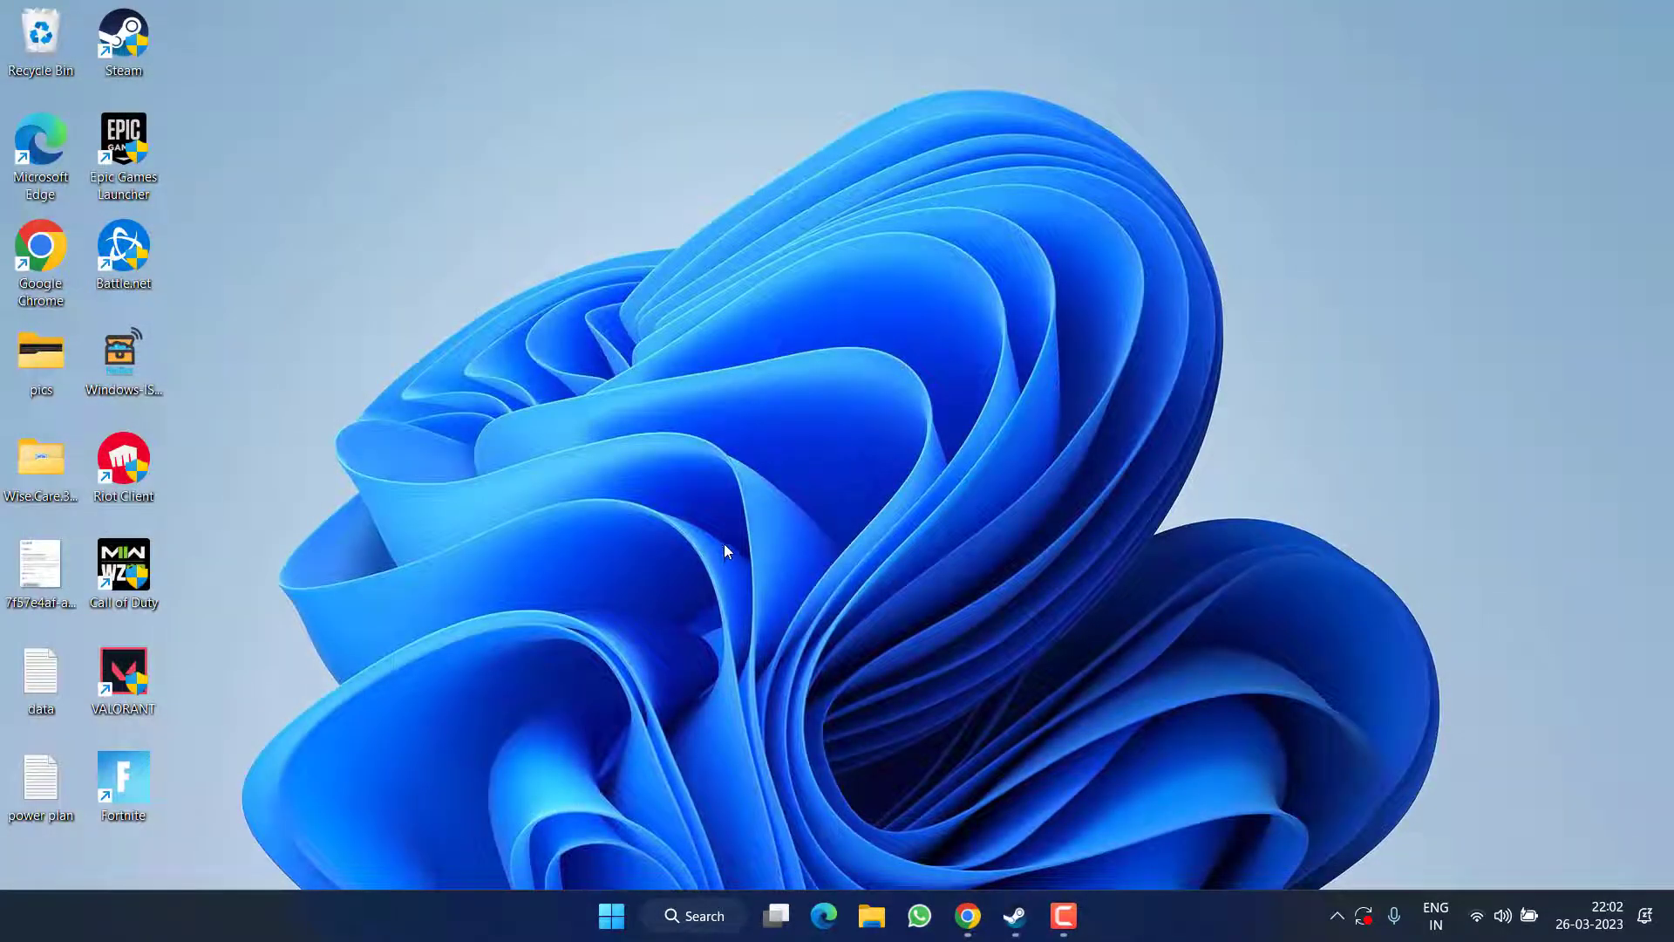
Download the DirectX End-User Runtimes installer to the Desktop
left_click(967, 916)
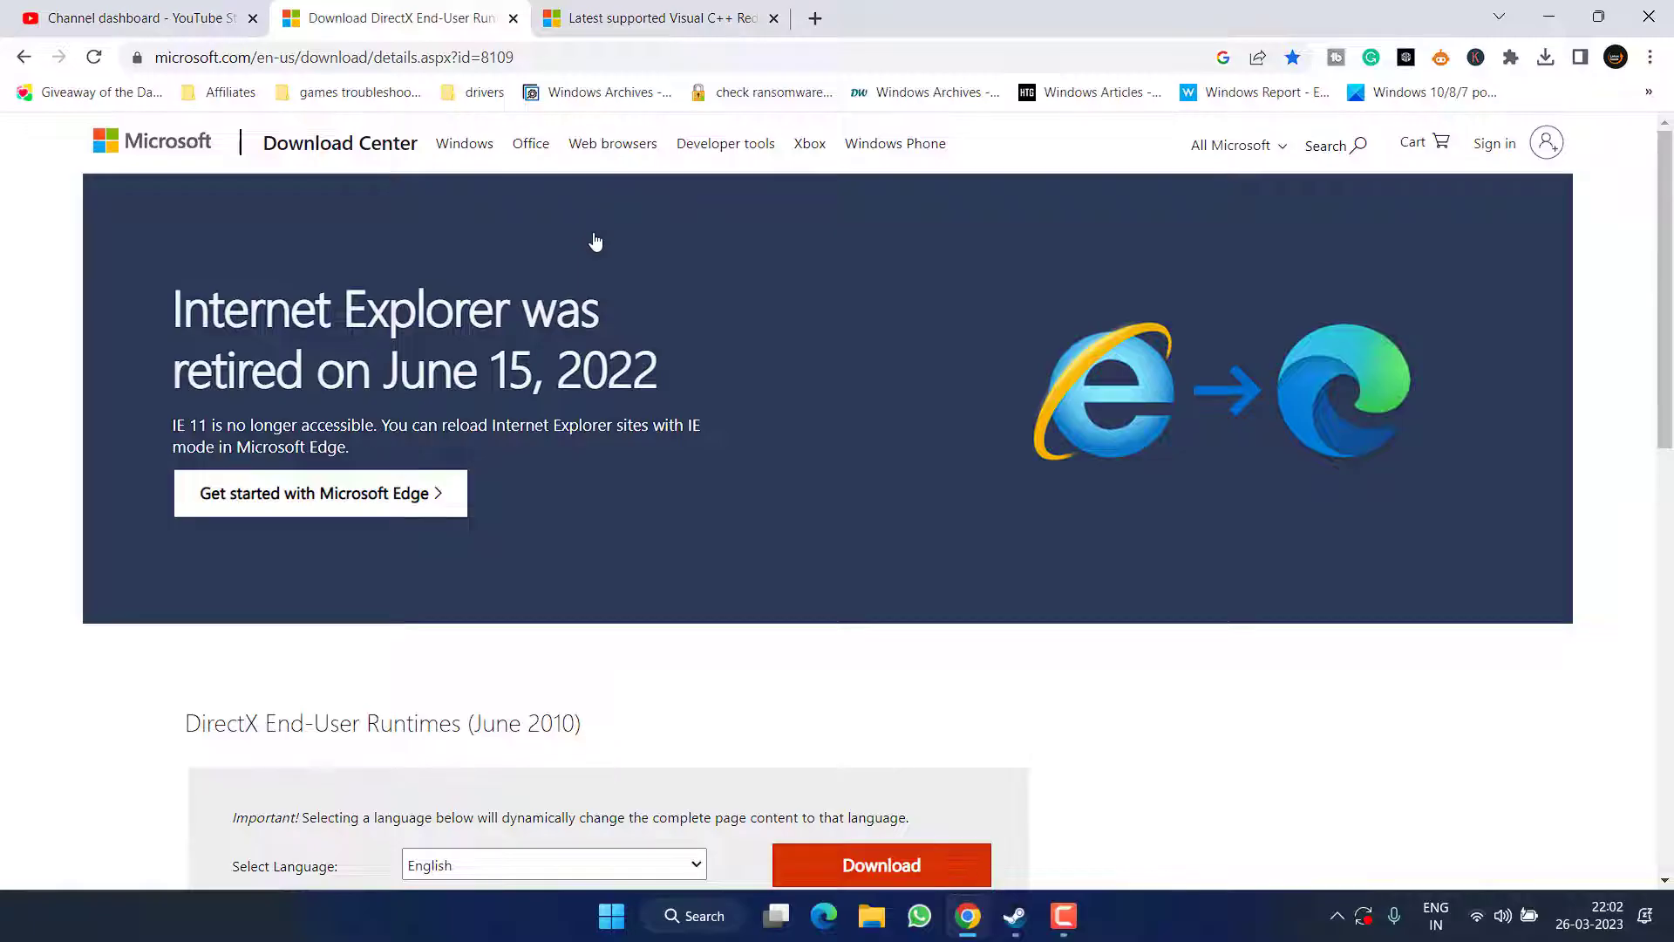
left_click(624, 10)
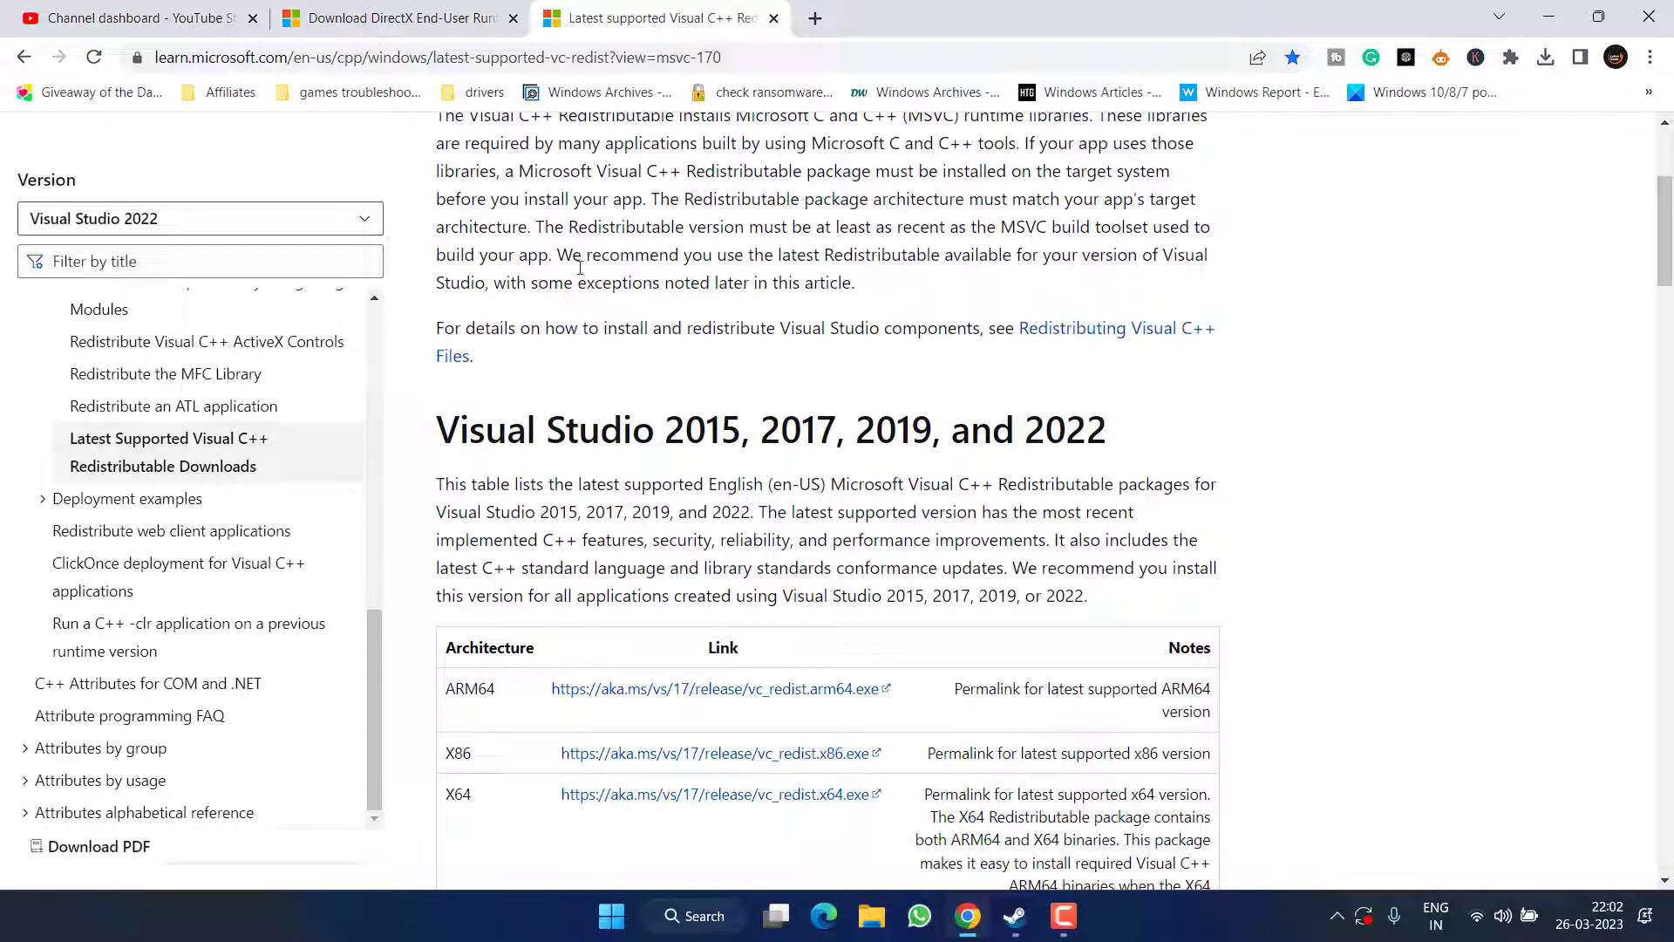
key("ctrl+shift+Tab")
scroll(796, 544, "down", 3)
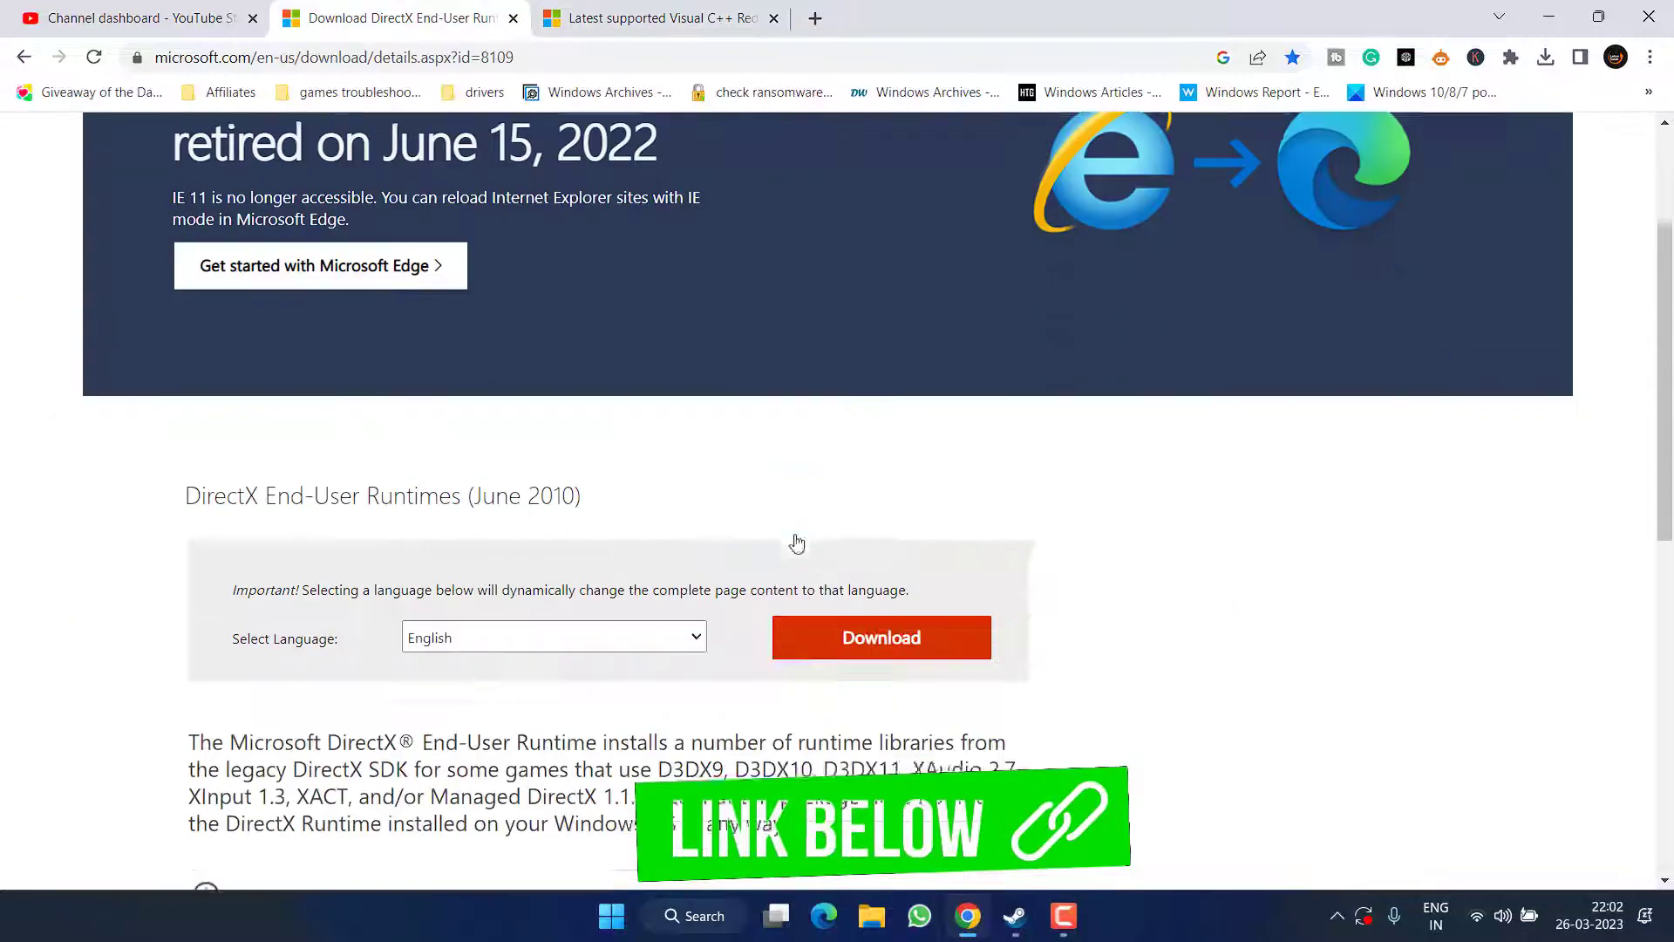
scroll(362, 475, "down", 1)
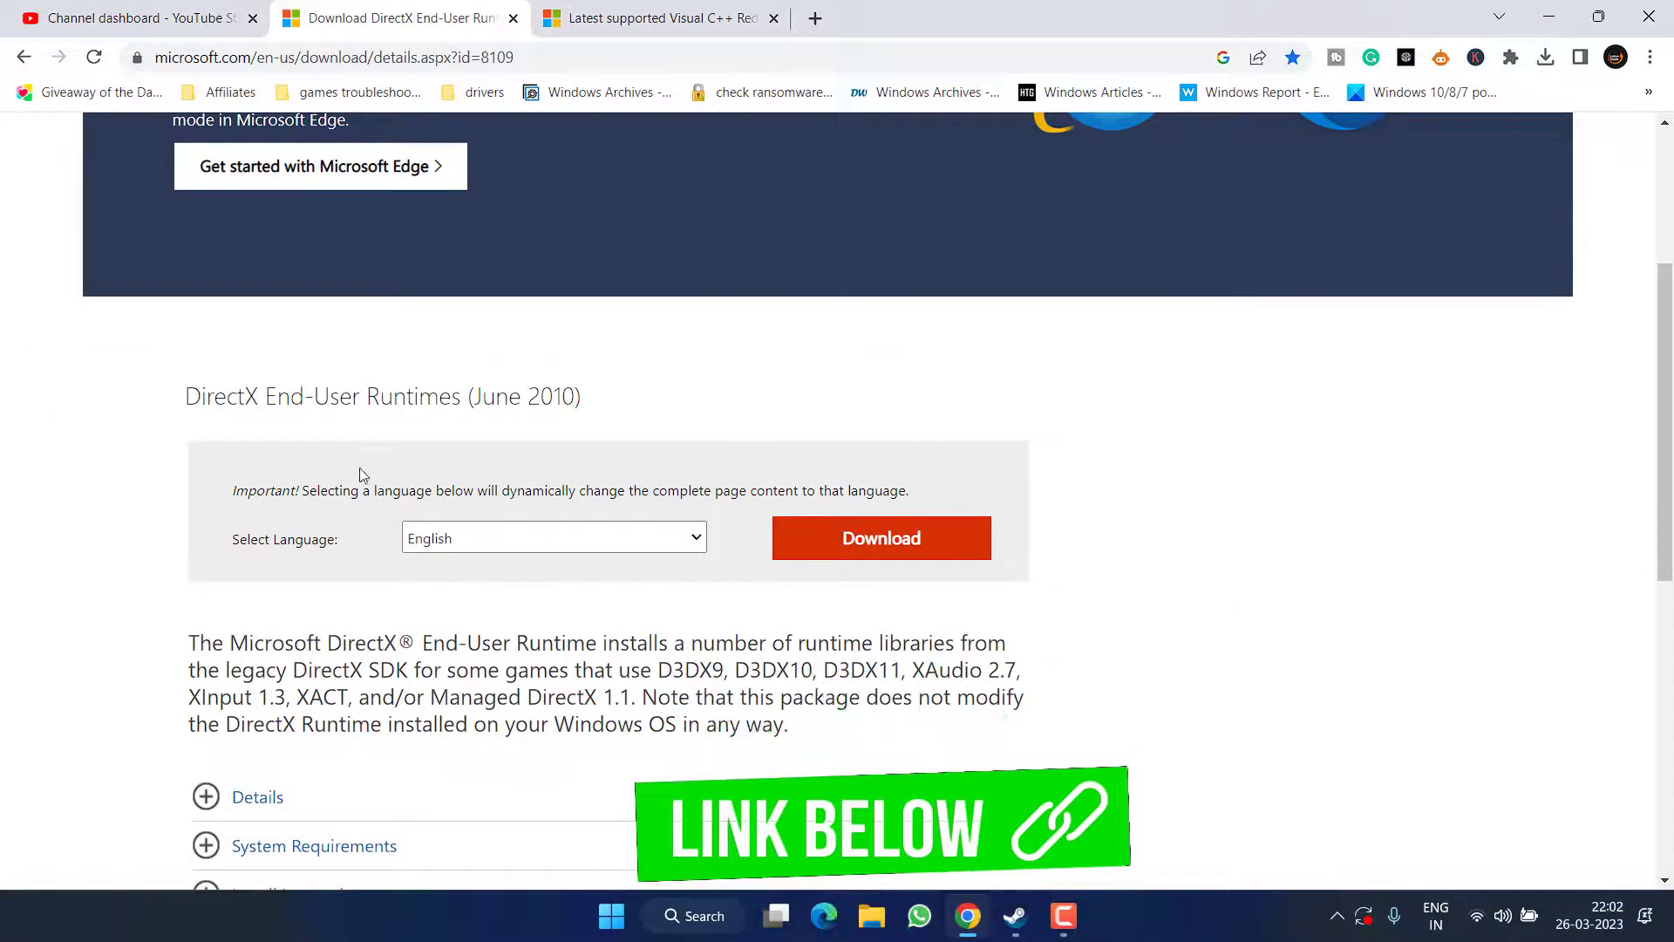
left_click(850, 538)
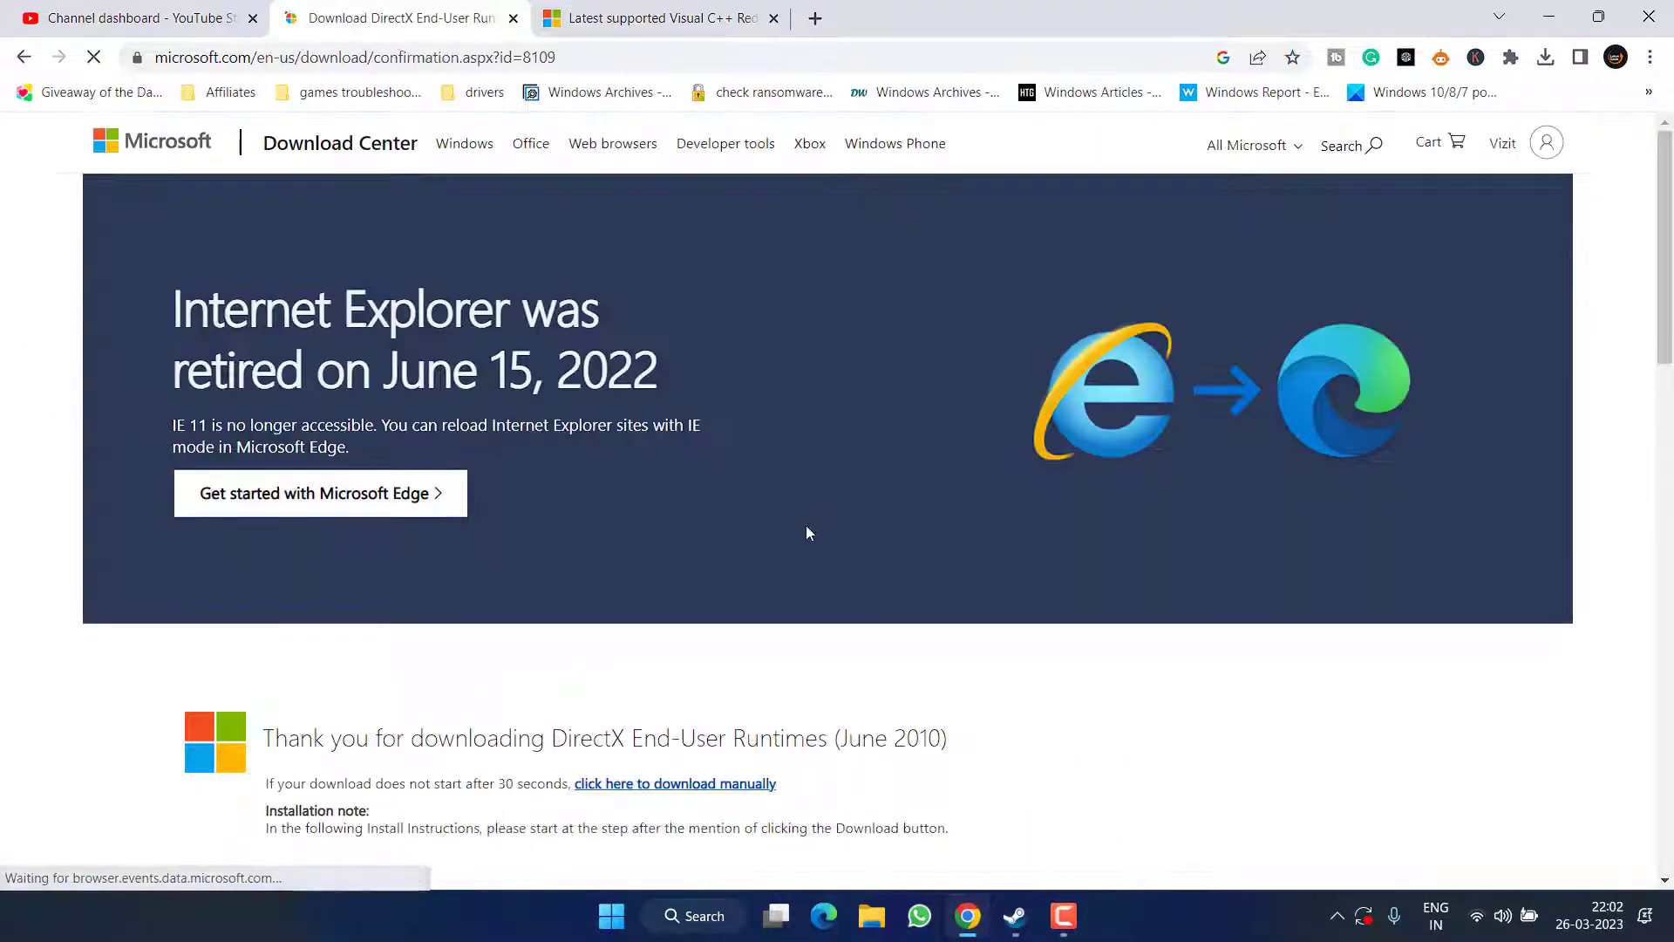
scroll(122, 262, "up", 5)
left_click(105, 218)
left_click(654, 487)
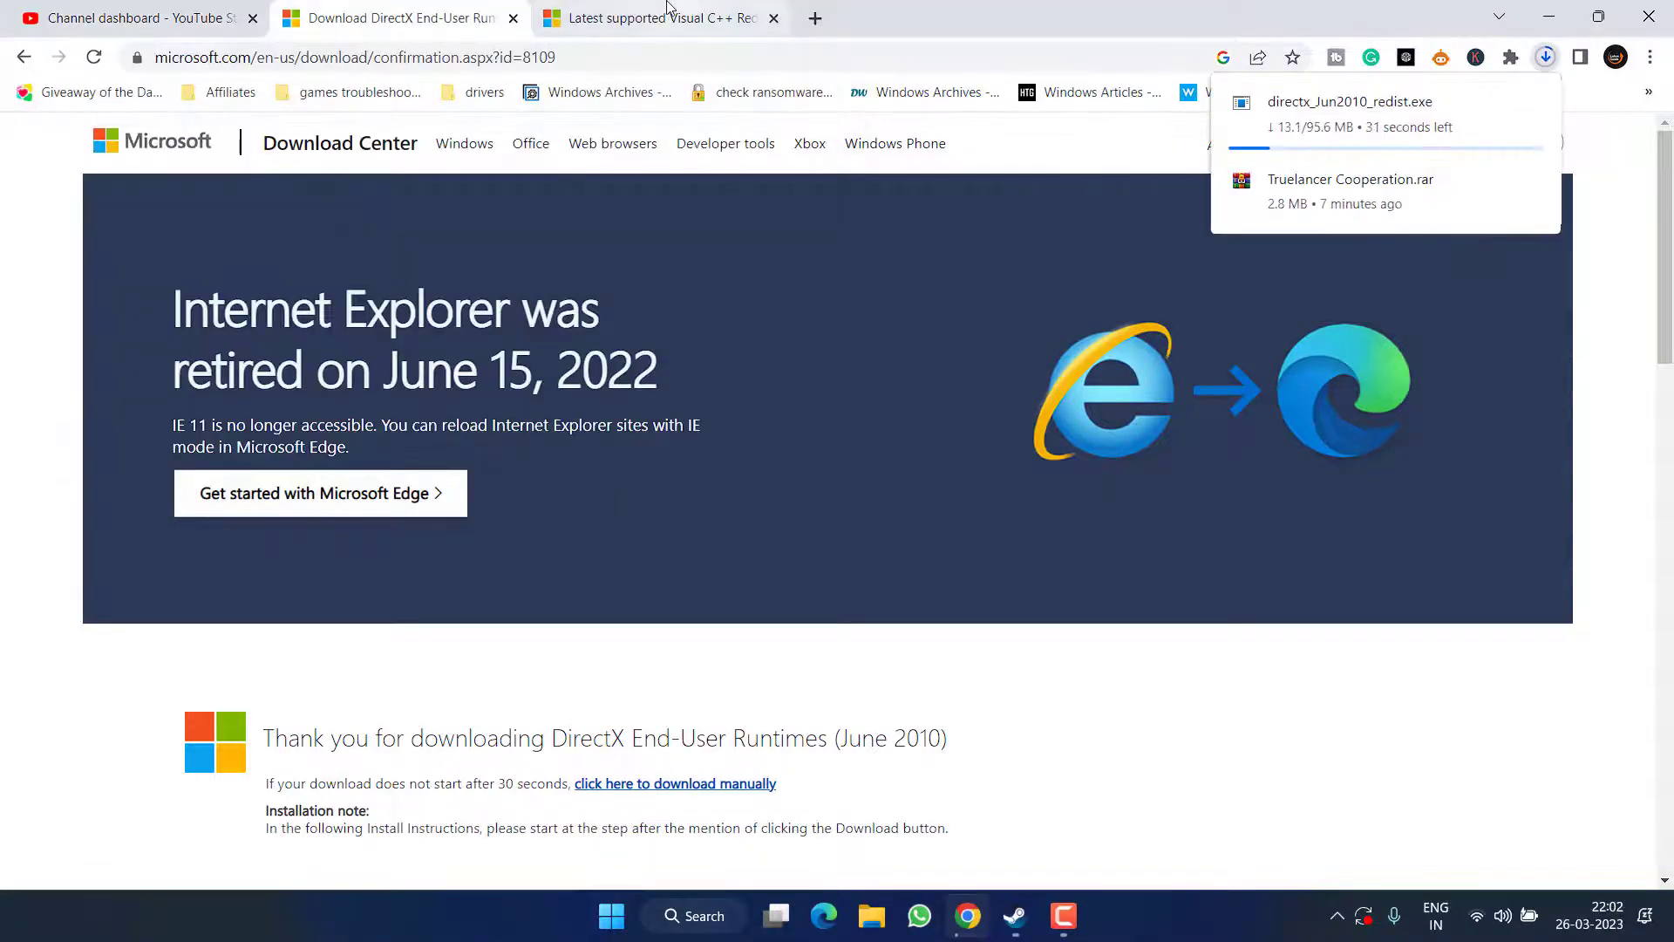
Download the x64 Visual C++ Redistributable to the Desktop and minimize Chrome
left_click(671, 12)
scroll(656, 354, "down", 3)
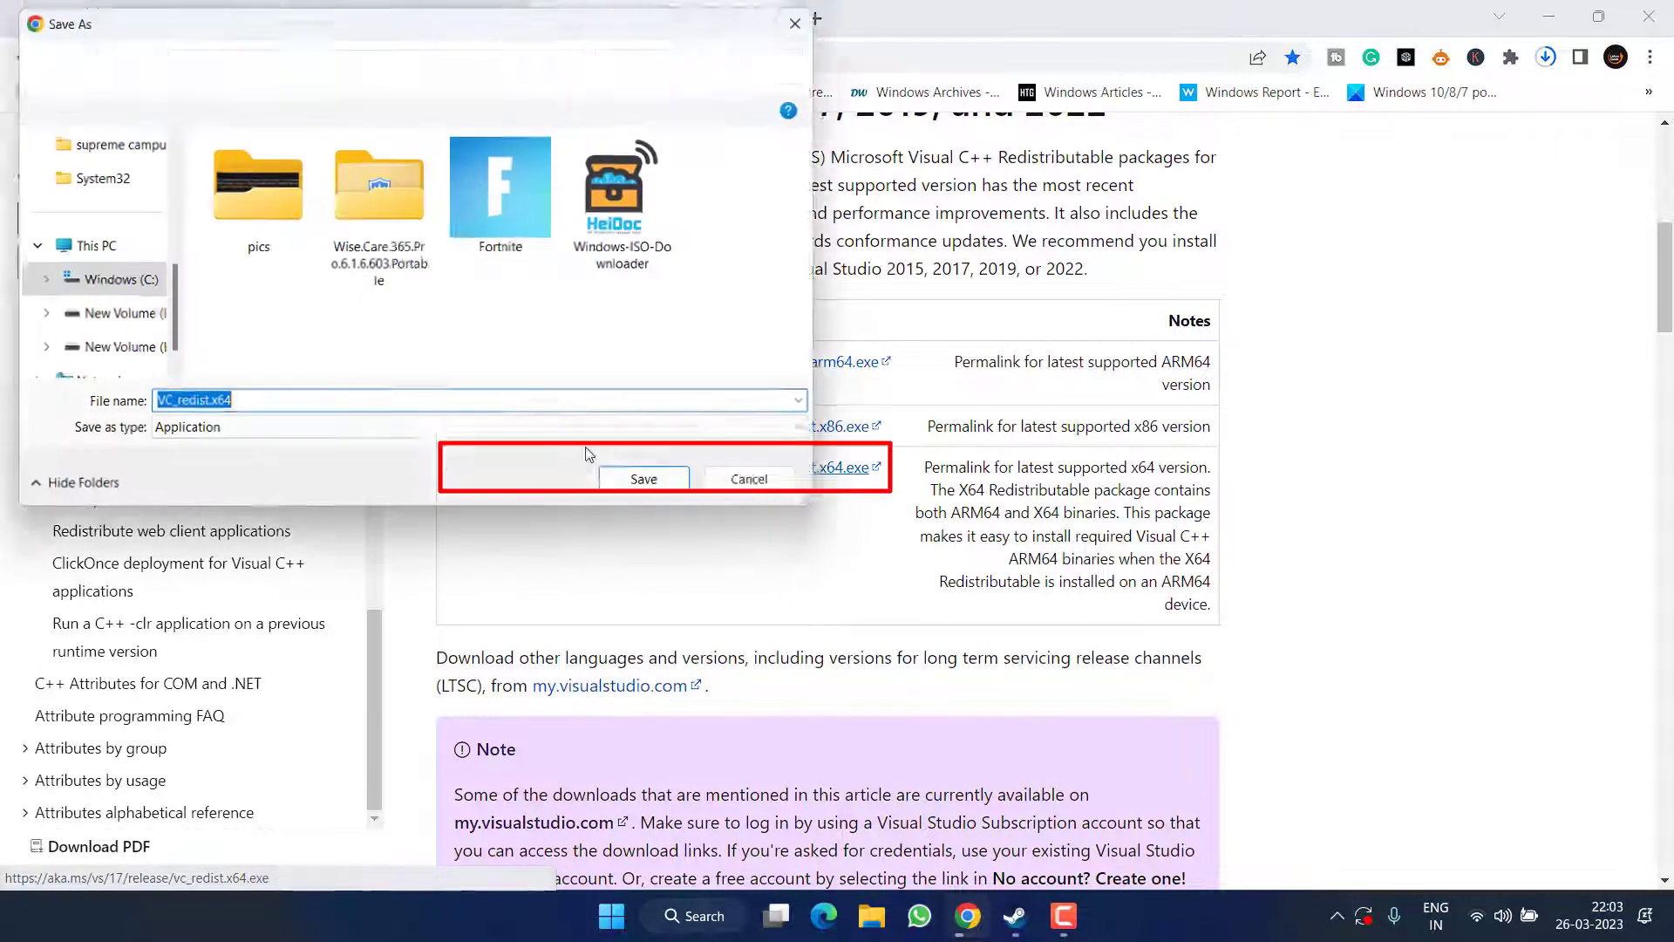
left_click(735, 469)
scroll(97, 252, "up", 3)
left_click(91, 211)
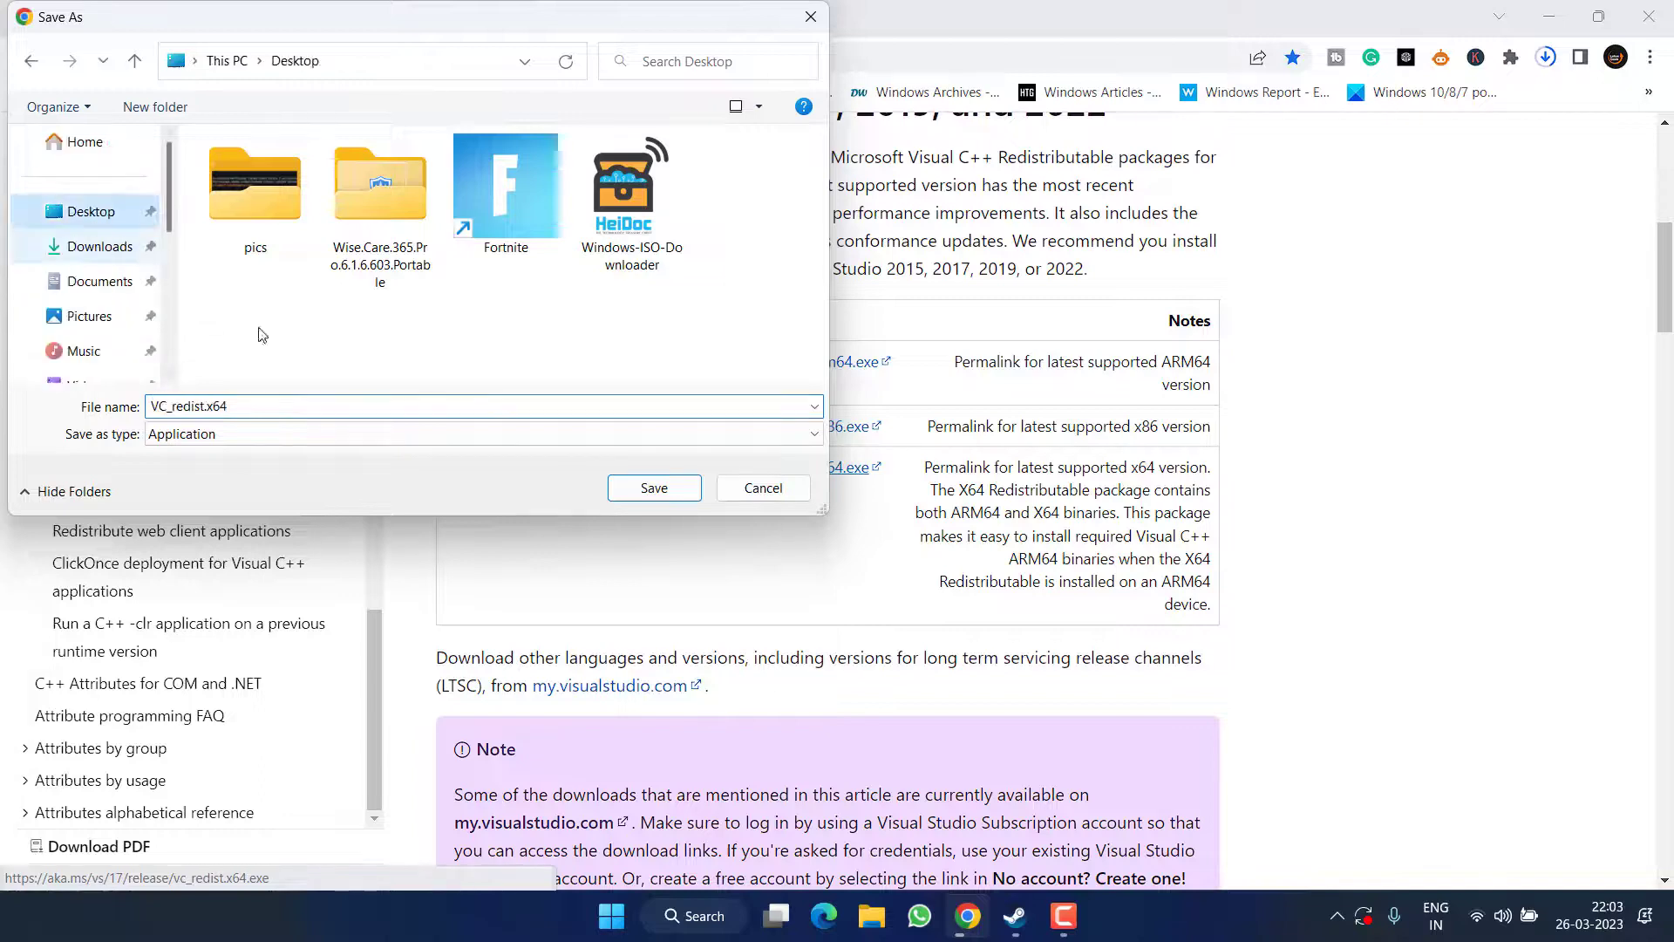
left_click(679, 491)
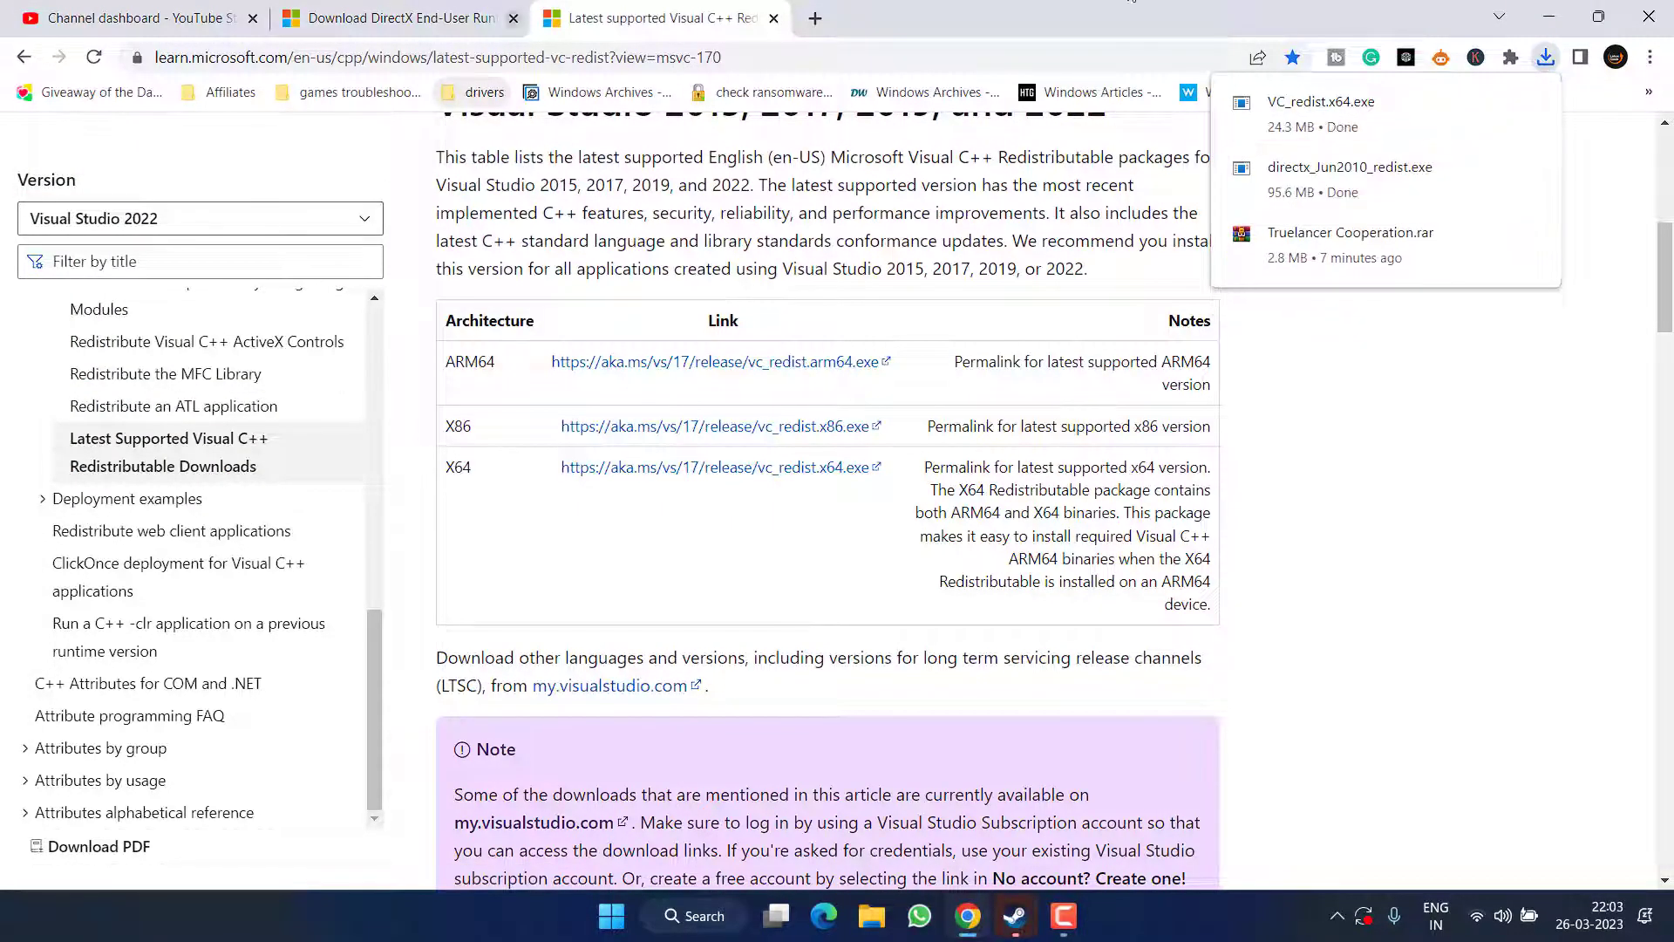
left_click(1549, 16)
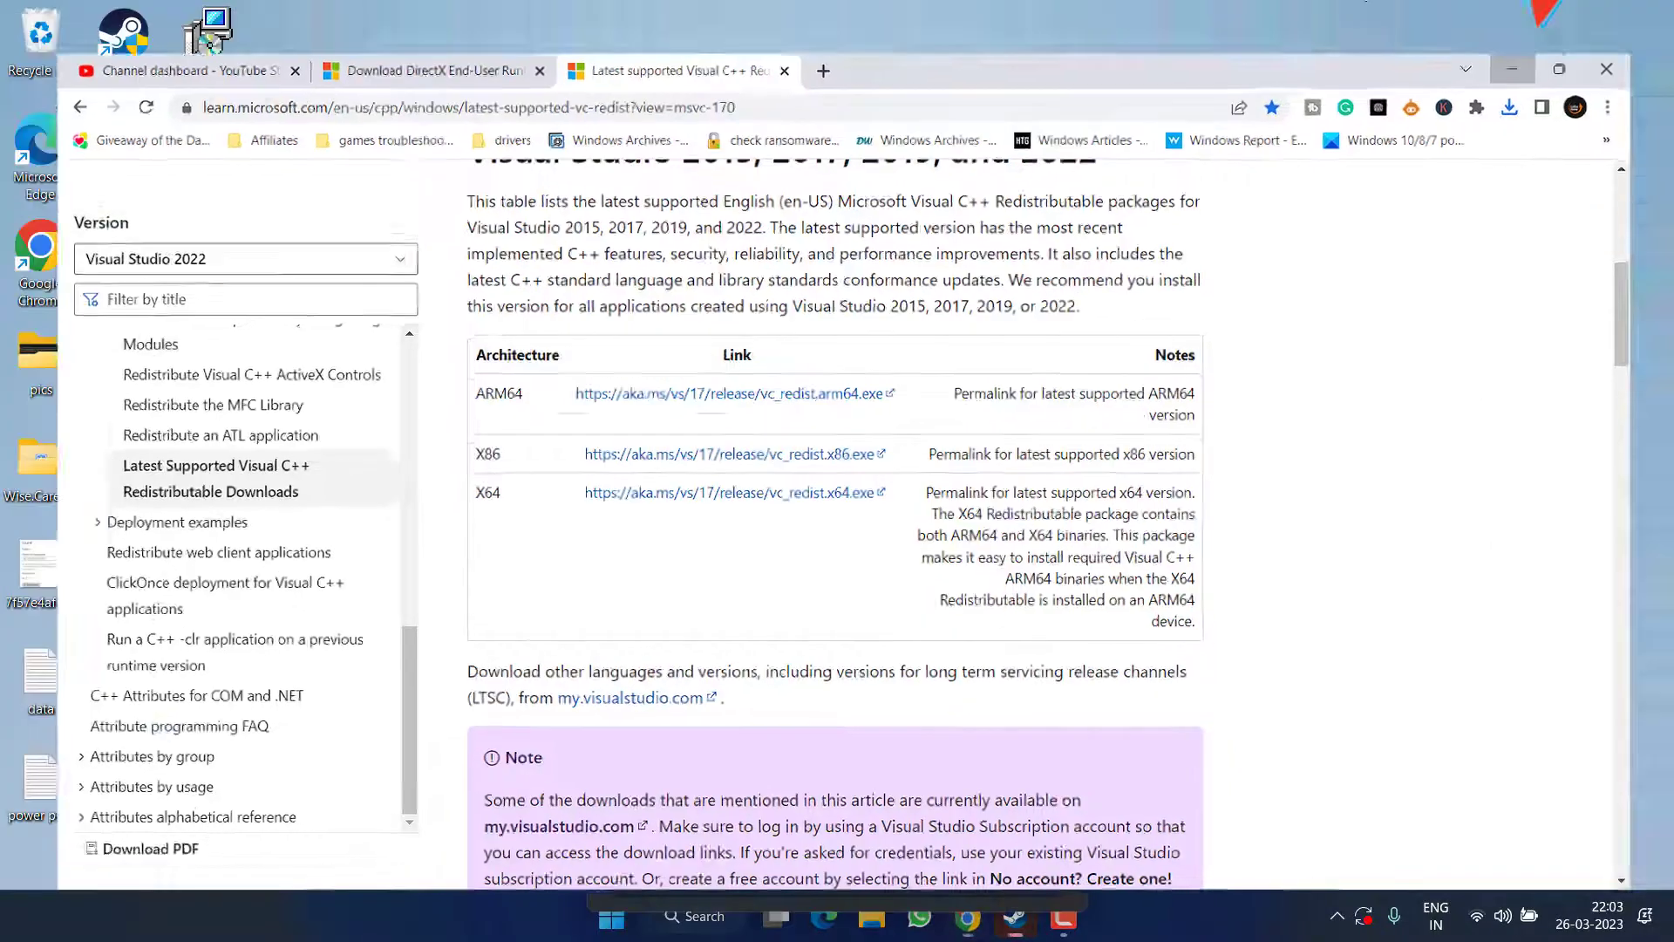
Run VC_redist.x64, accept the license, install the 2015-2022 x64 runtime, and close setup
left_click_drag(312, 3, 199, 225)
double_click(227, 55)
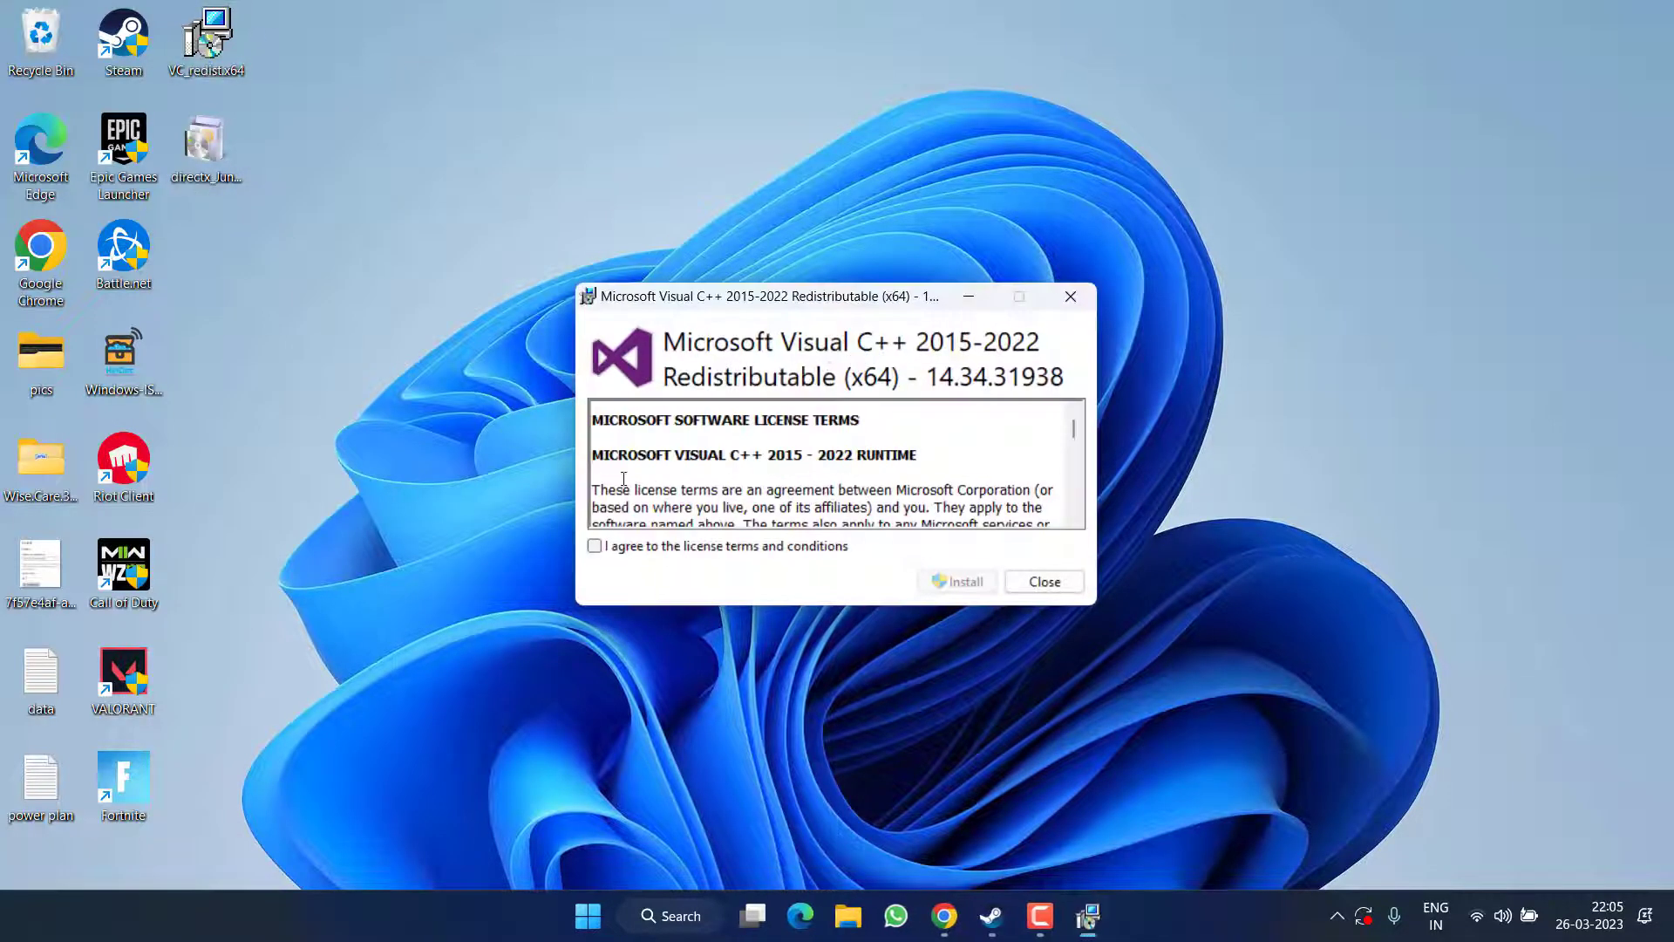
left_click(731, 547)
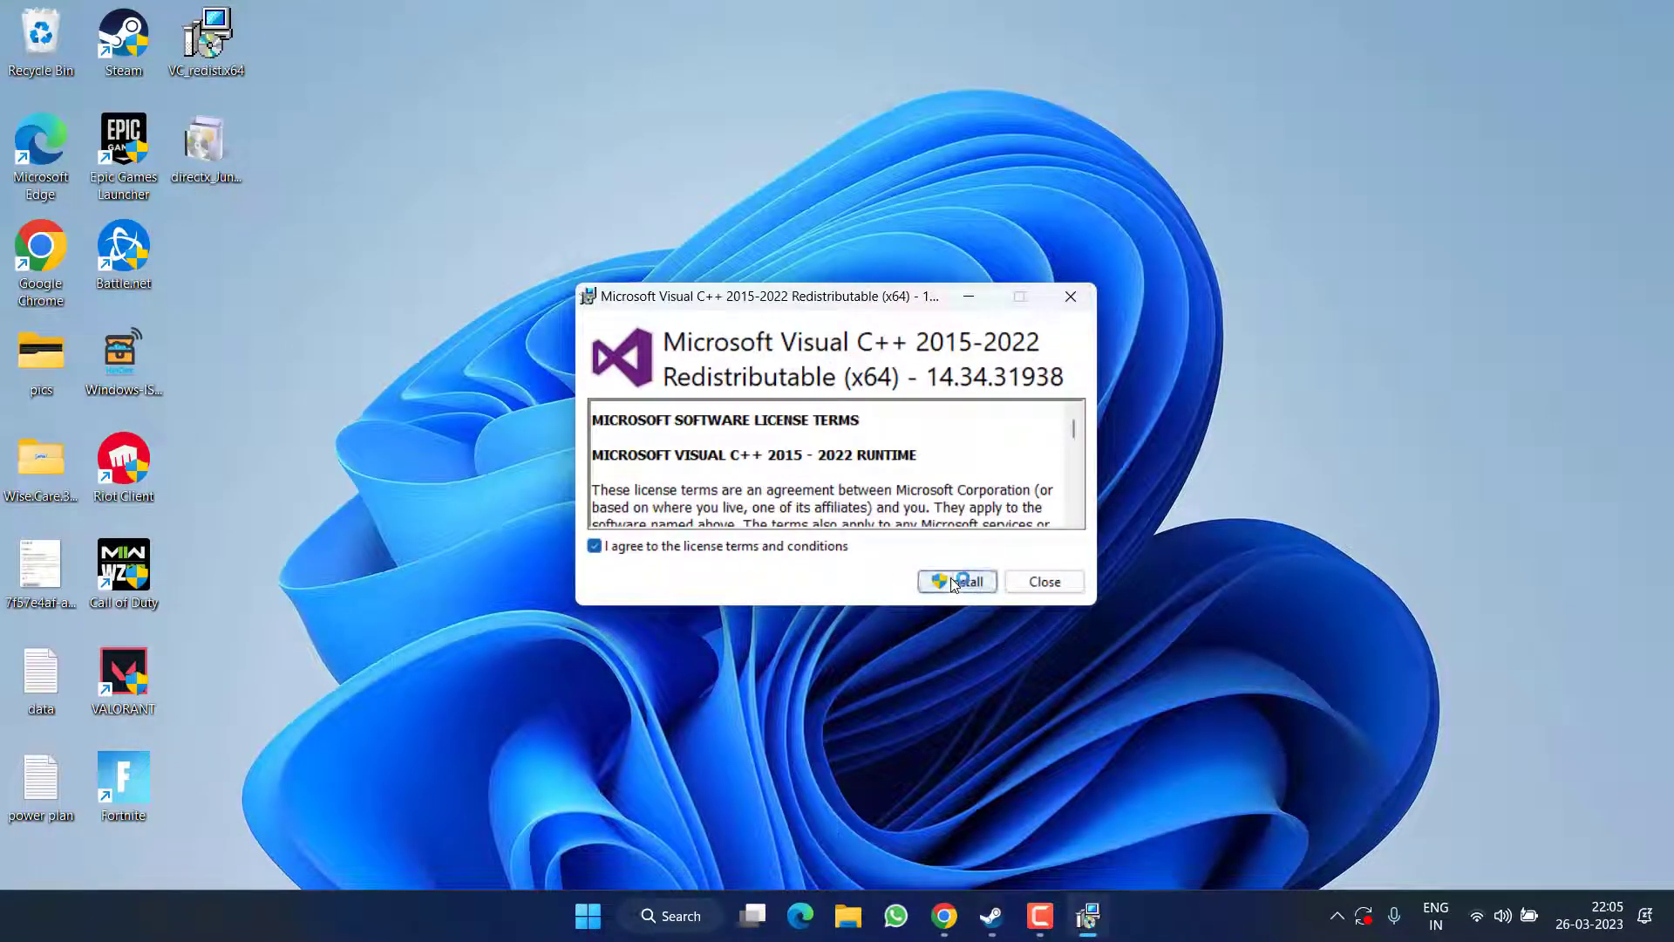
left_click(955, 581)
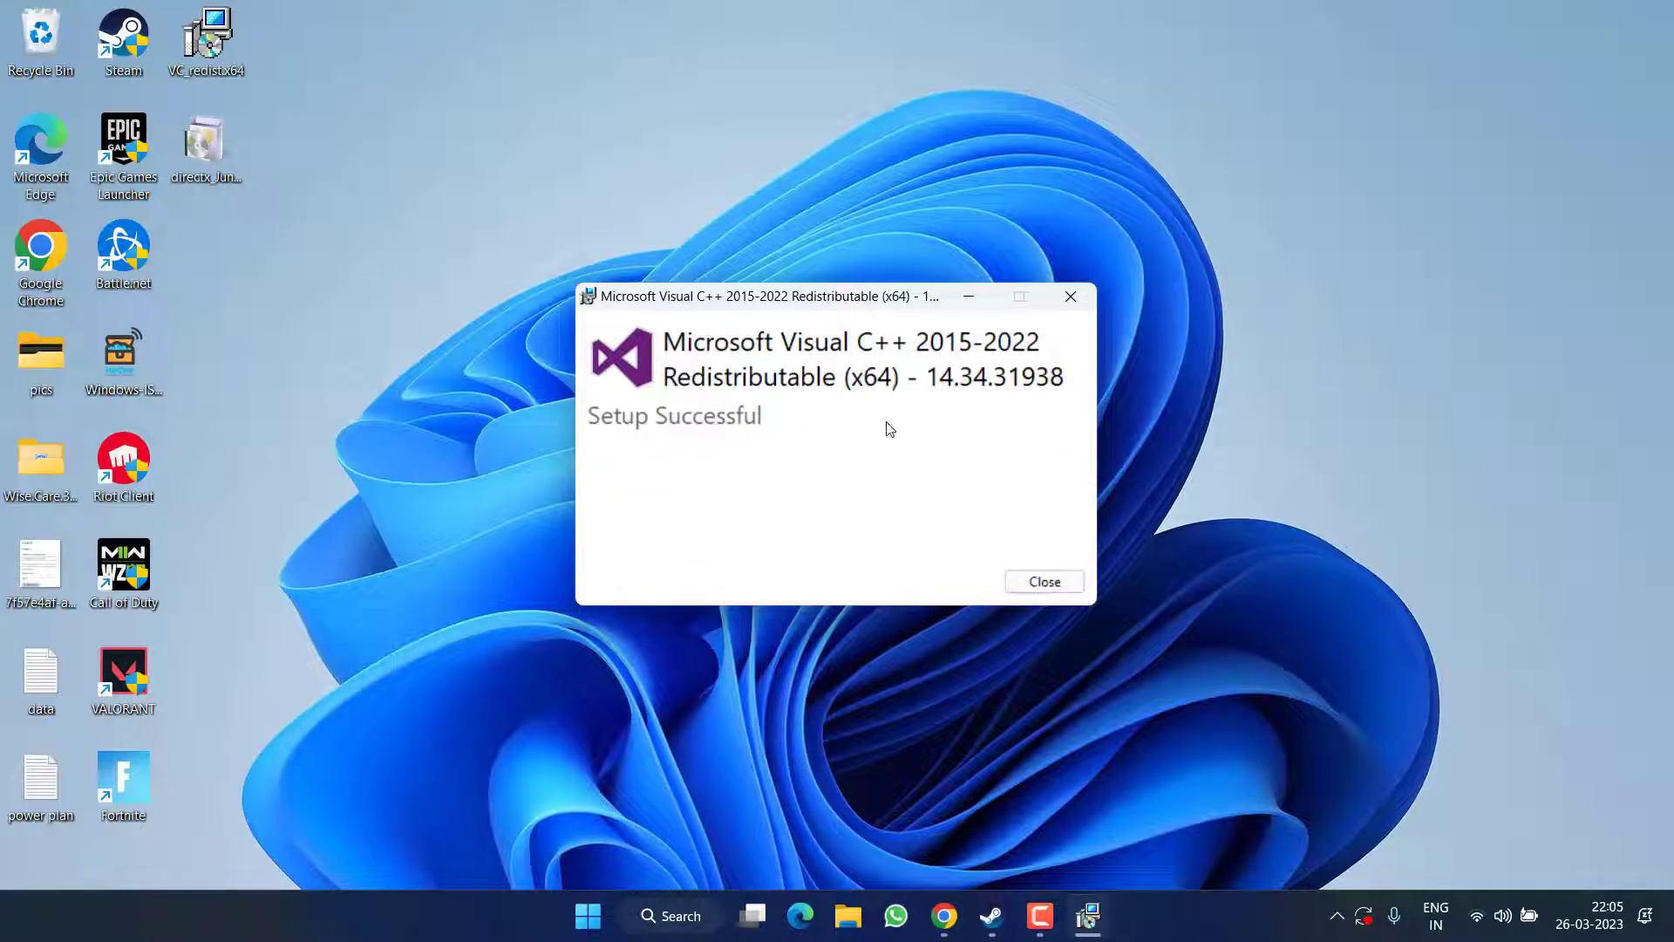
left_click(1064, 577)
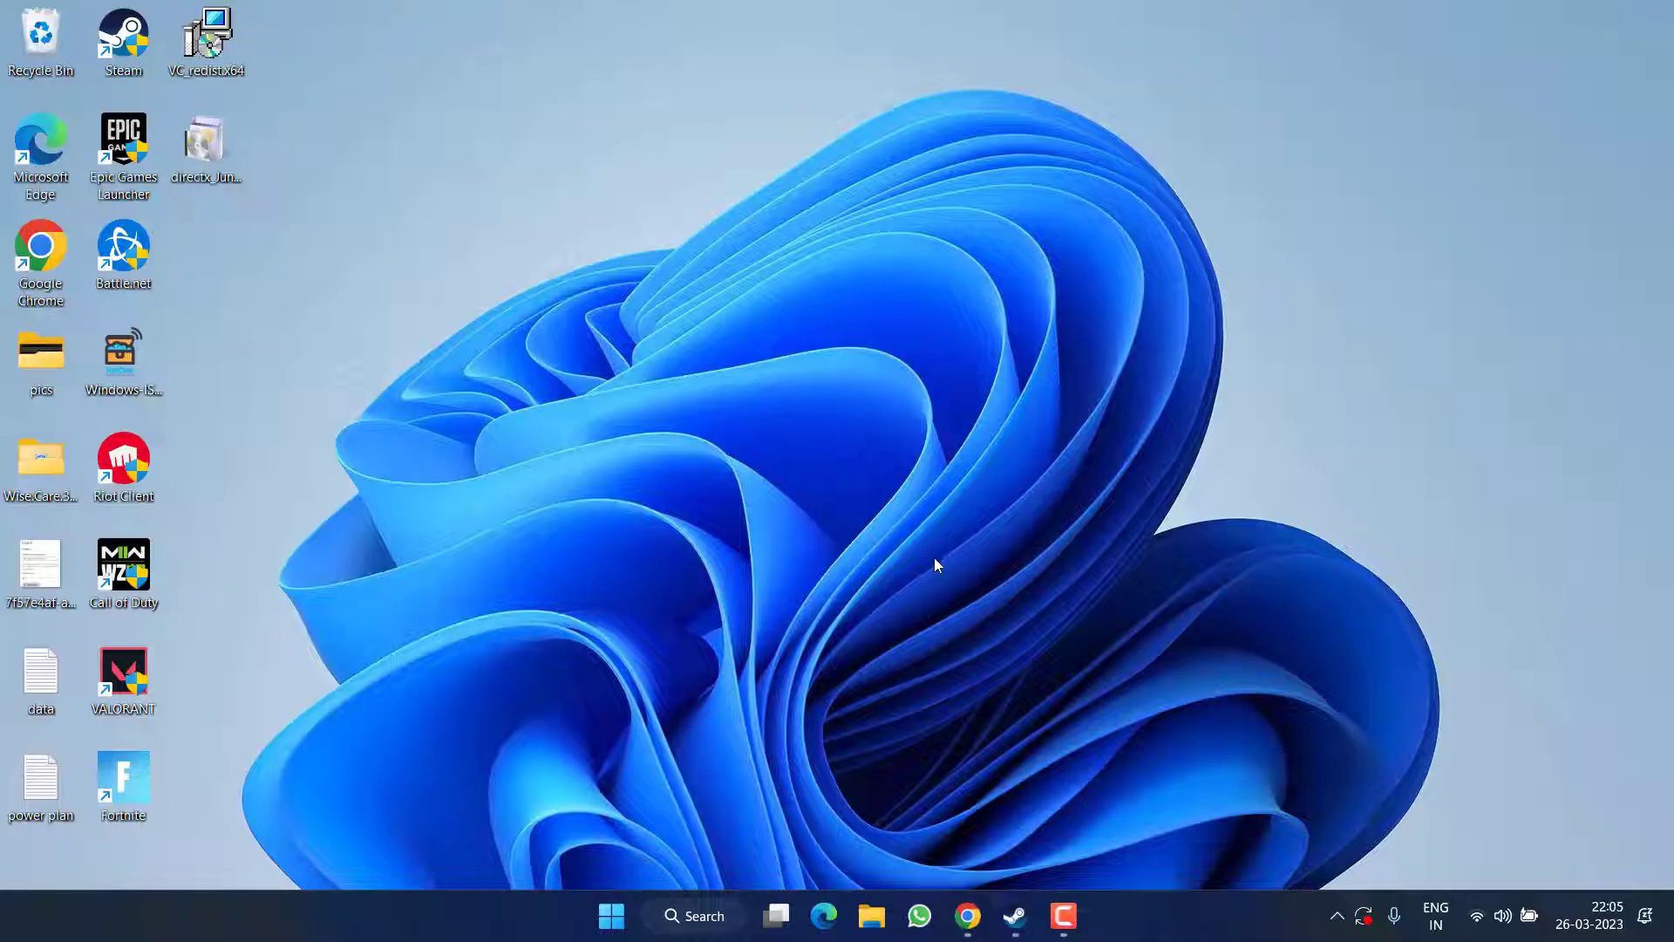
Open Properties for the Resident Evil Village Gold Edition Gameplay Demo in the Steam library
mouse_move(1011, 920)
left_click(952, 854)
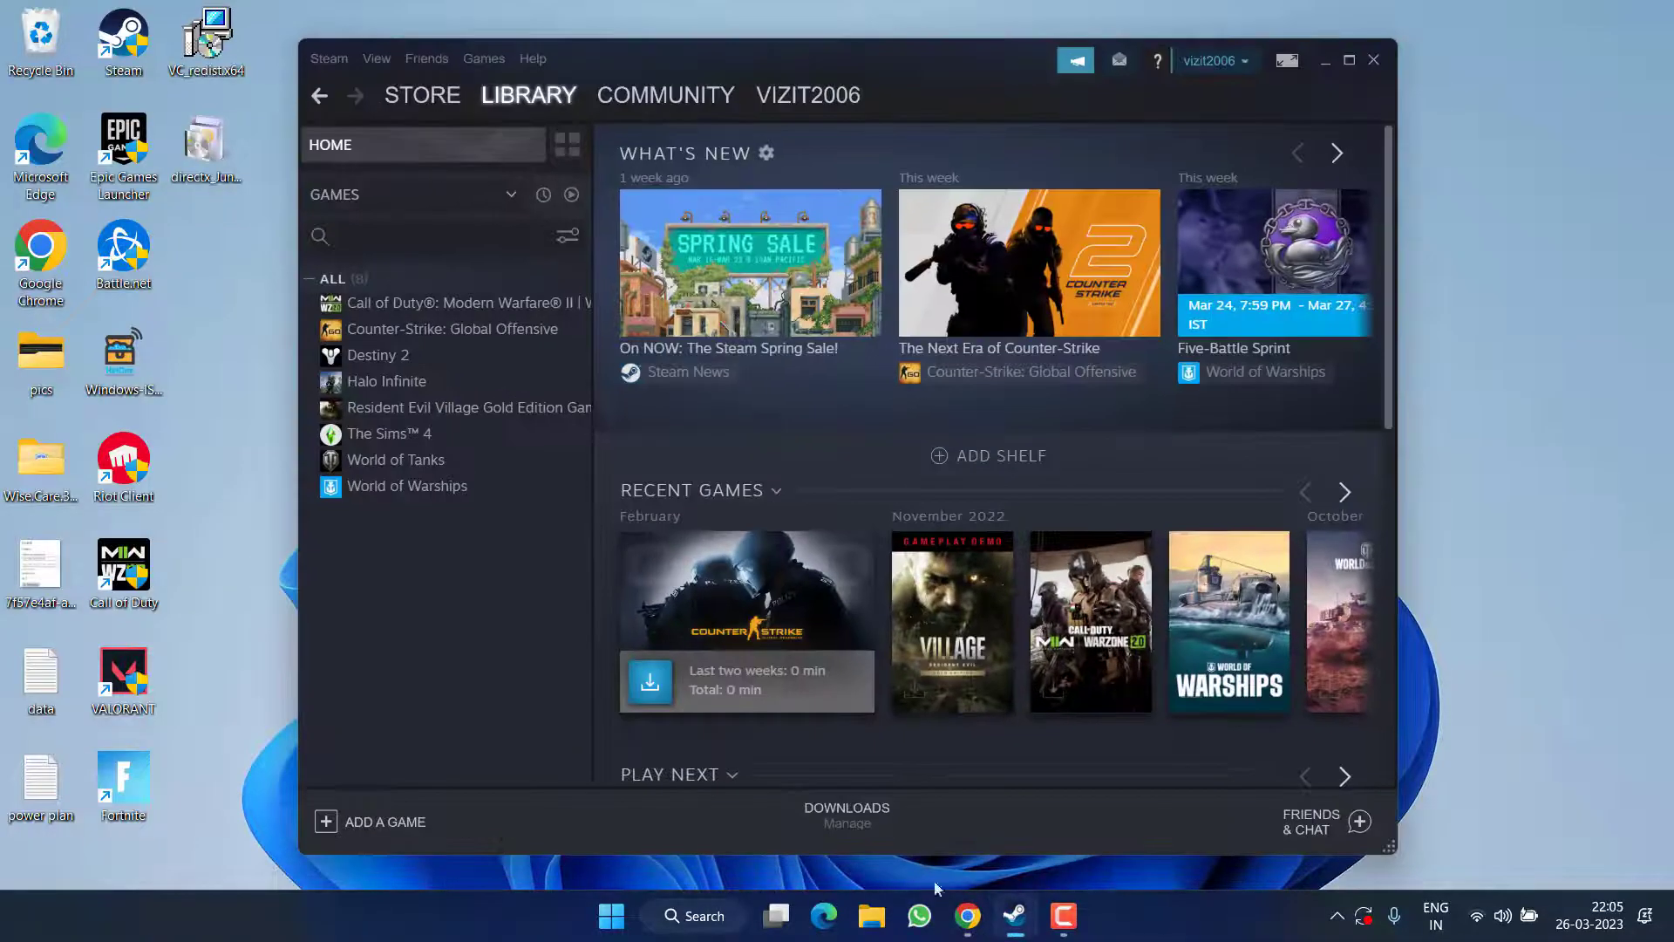
right_click(447, 402)
left_click(495, 534)
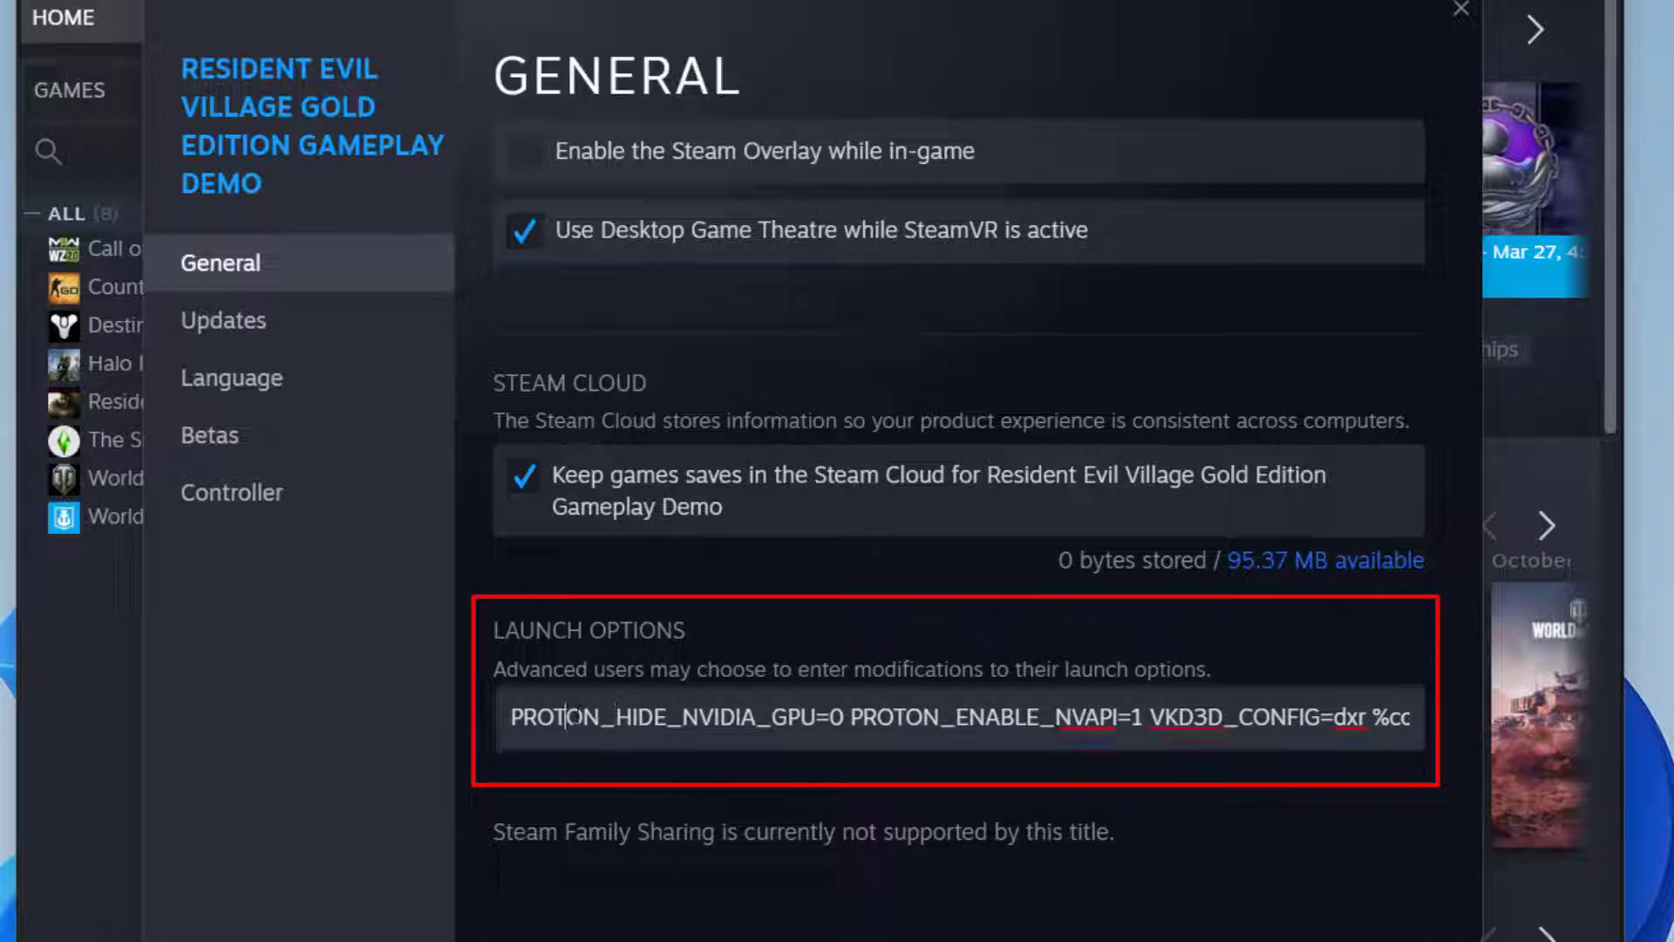
Set its launch options ending in VKD3D_CONFIG=dxr %command%, then close the dialog and Steam
left_click_drag(568, 716, 1418, 717)
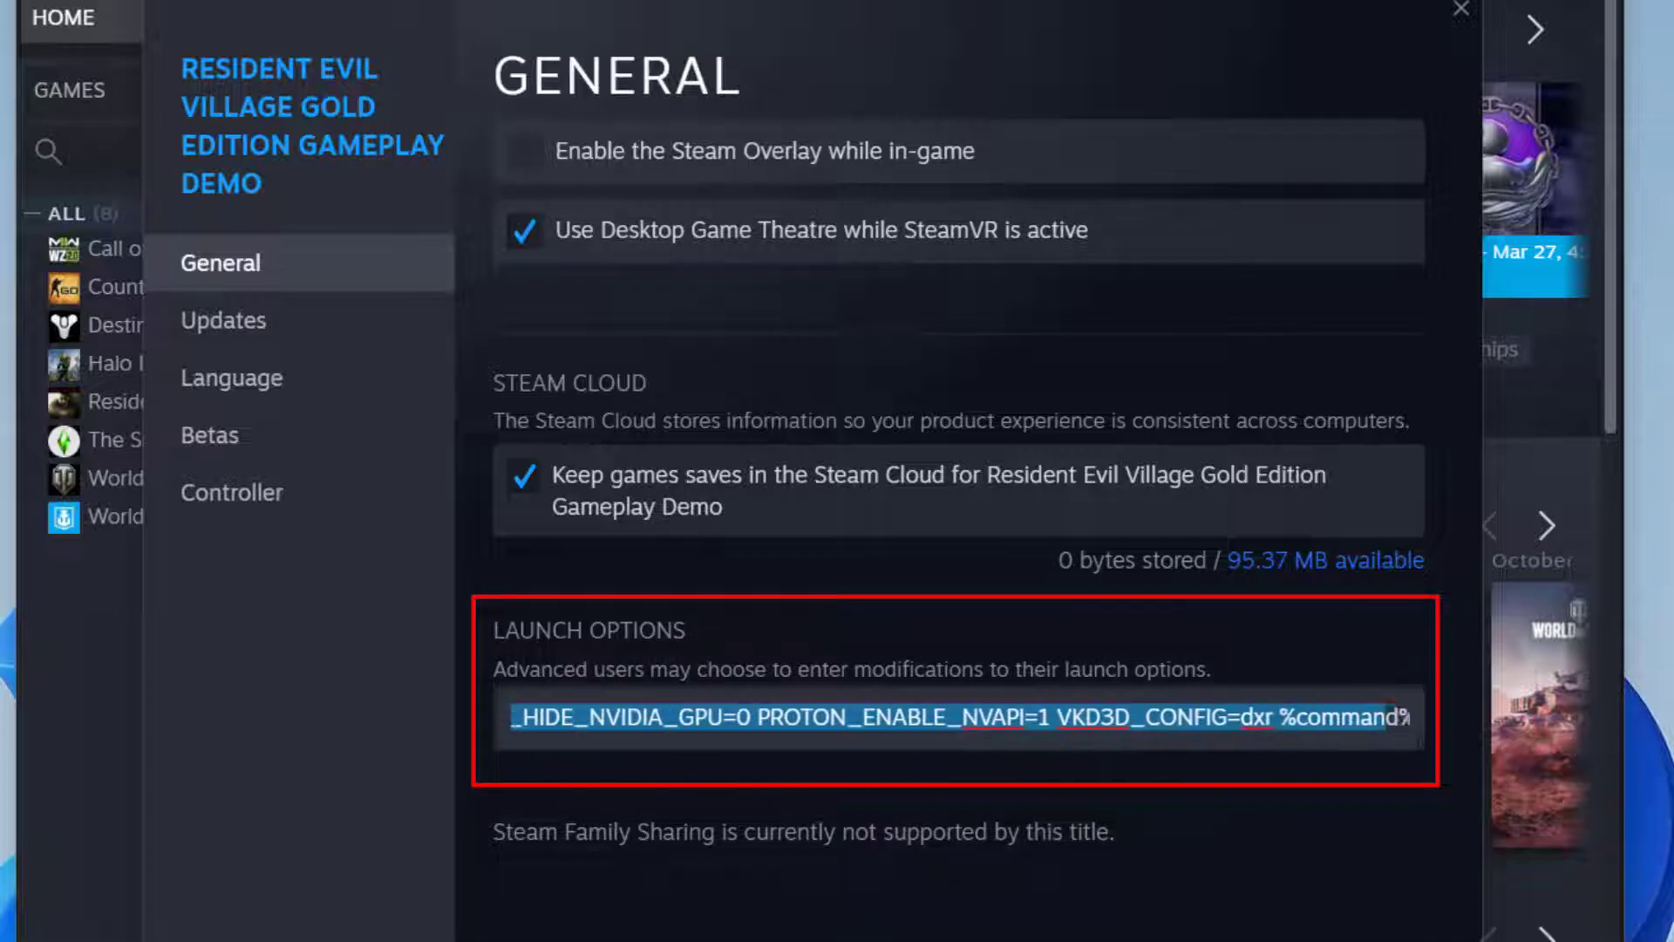
left_click(1065, 717)
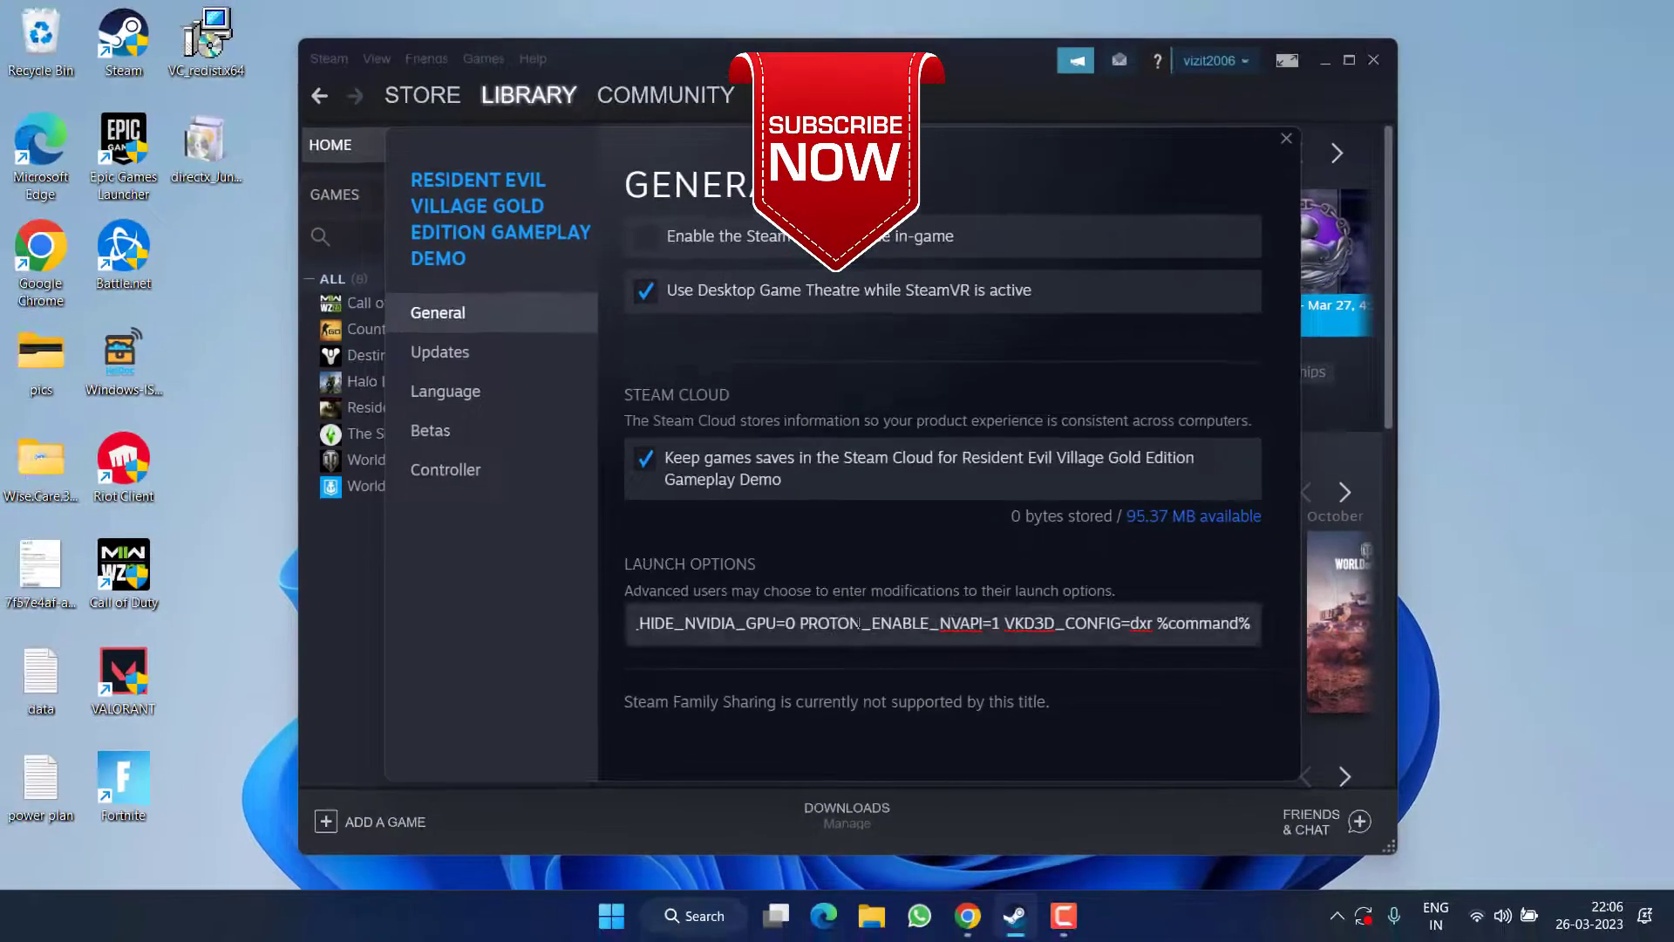
left_click(840, 716)
left_click(1286, 138)
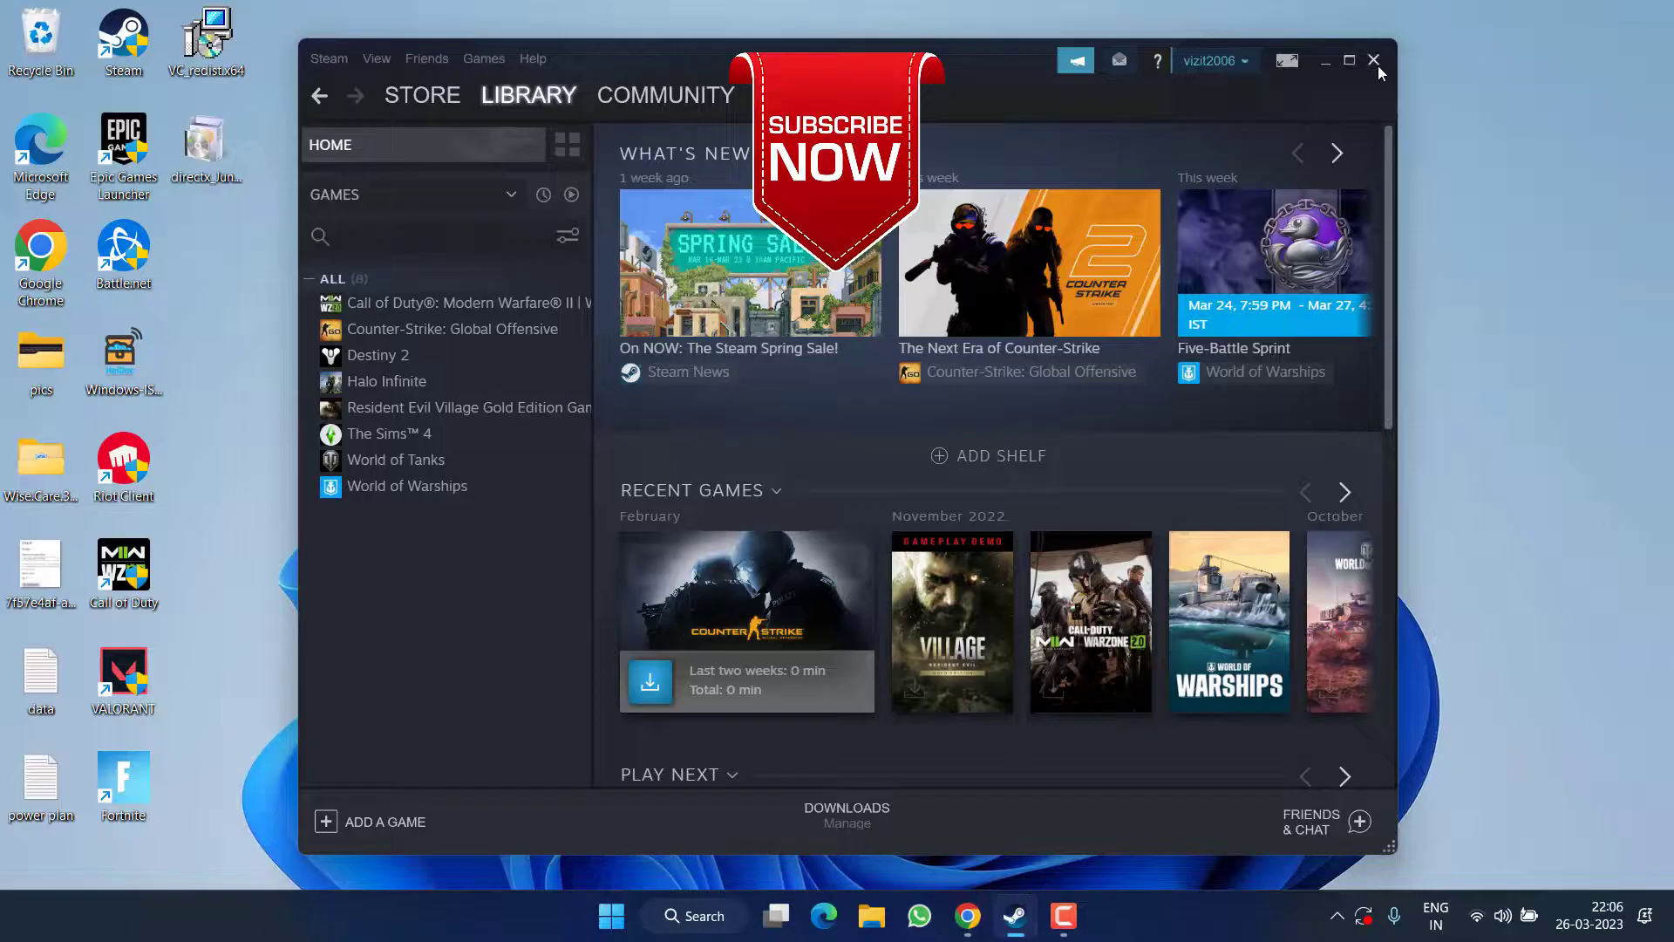
left_click(1378, 65)
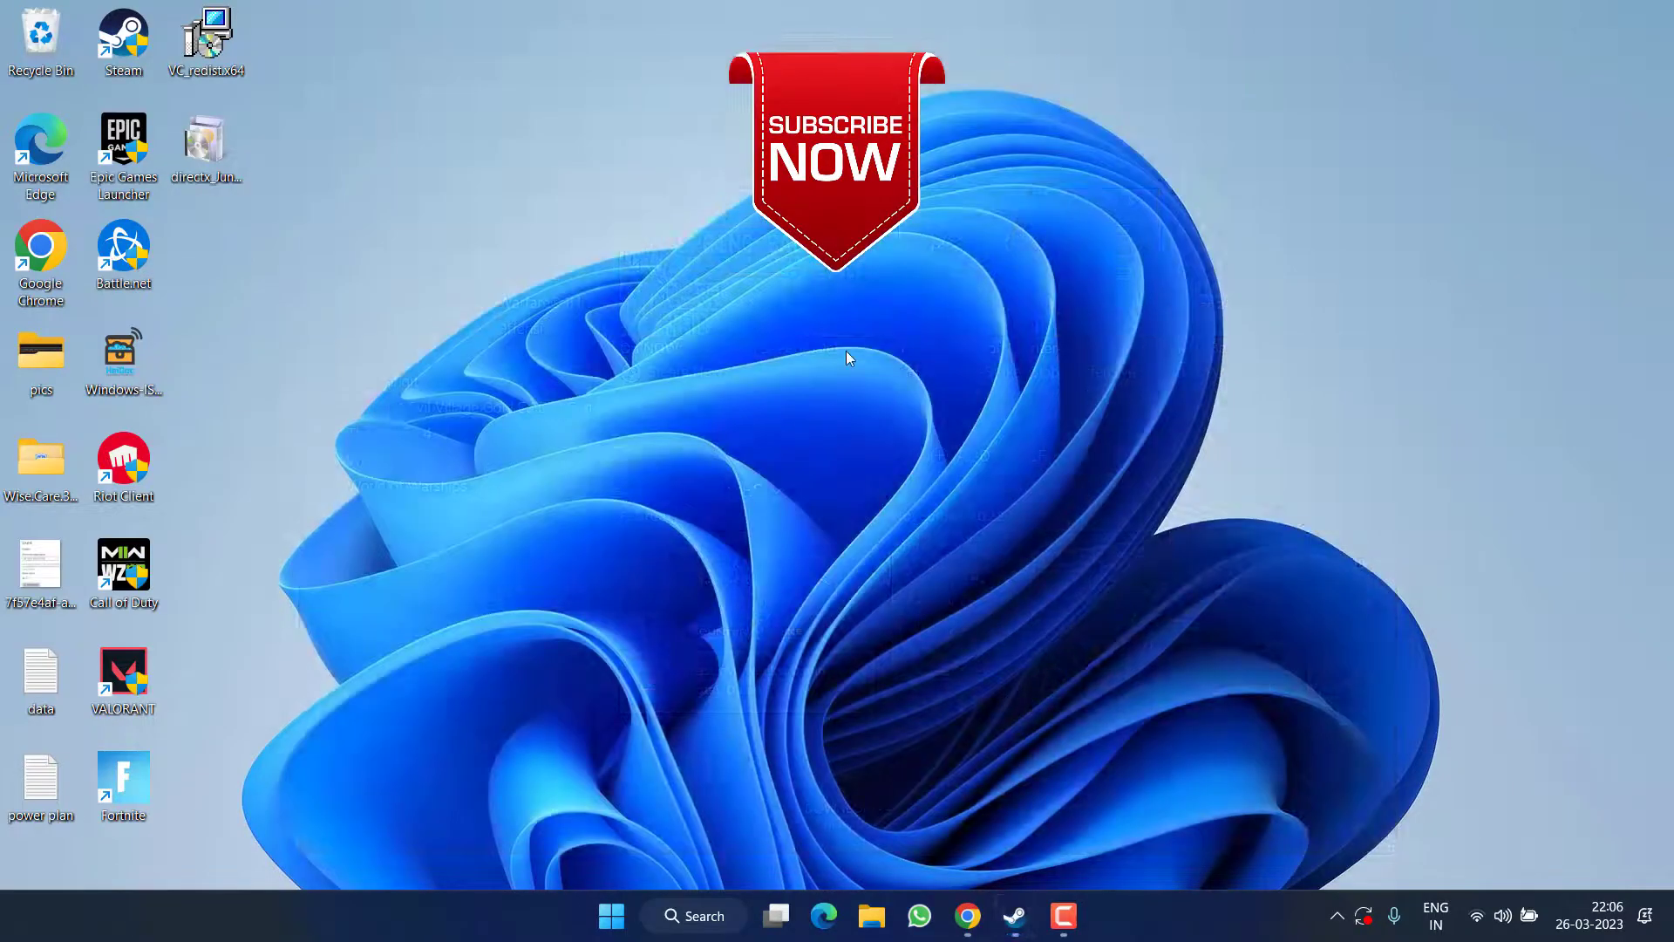